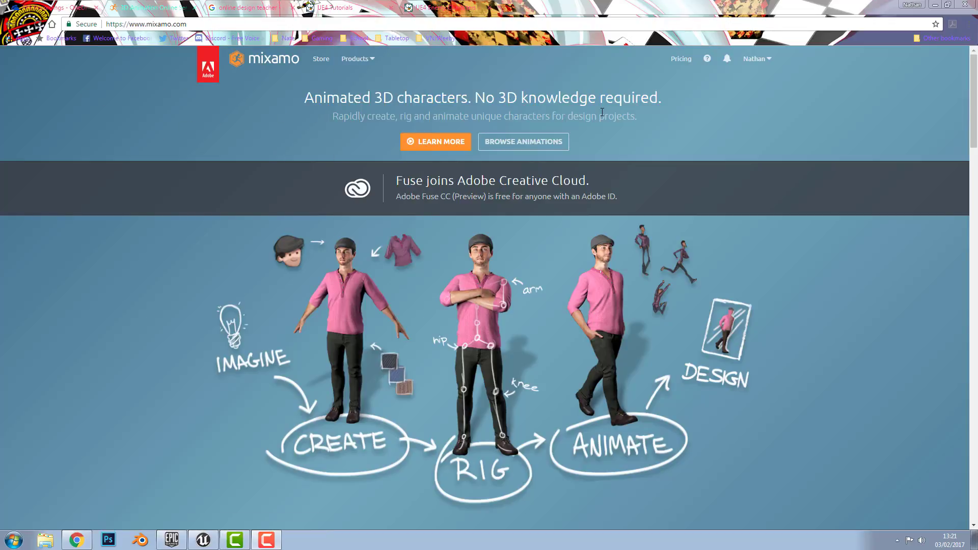
Browse the store's characters and search them for "zombie"
click(520, 143)
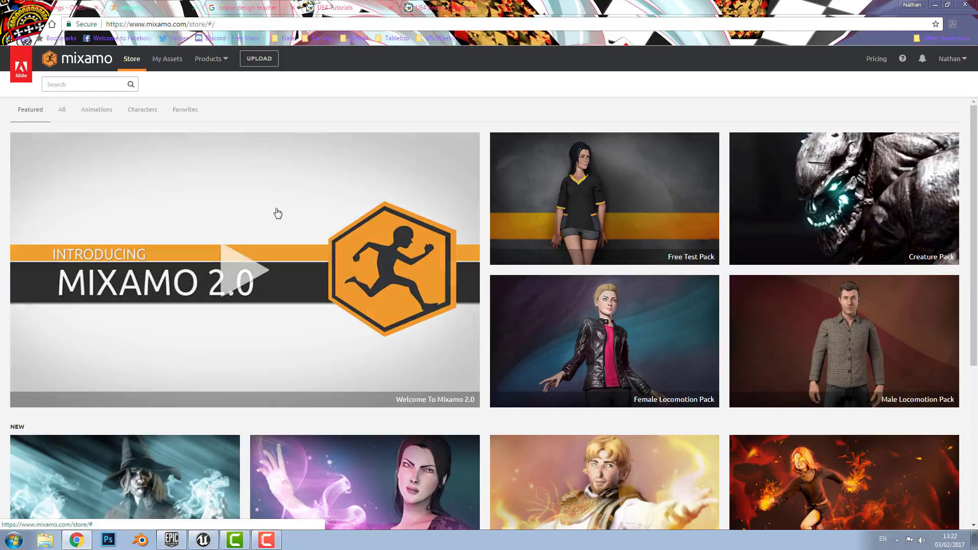
click(153, 108)
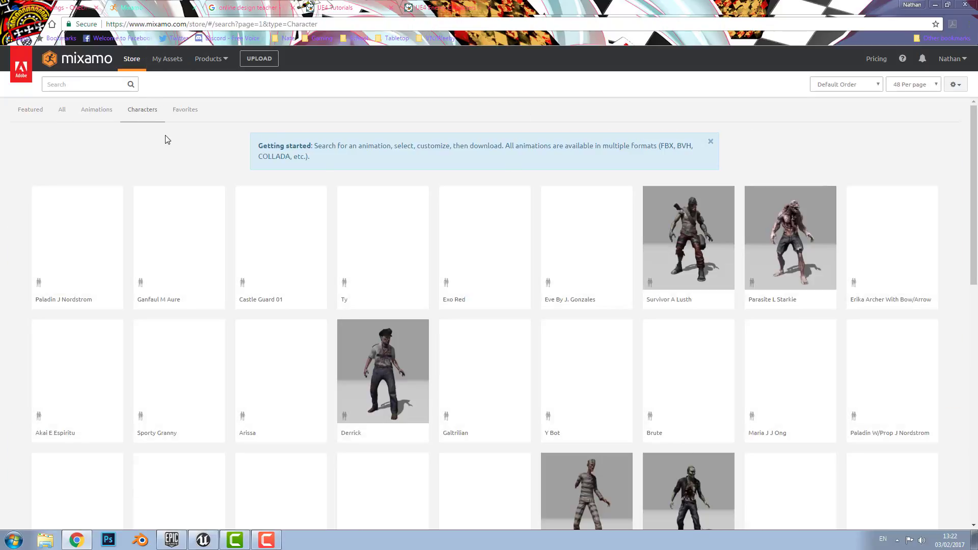
click(83, 84)
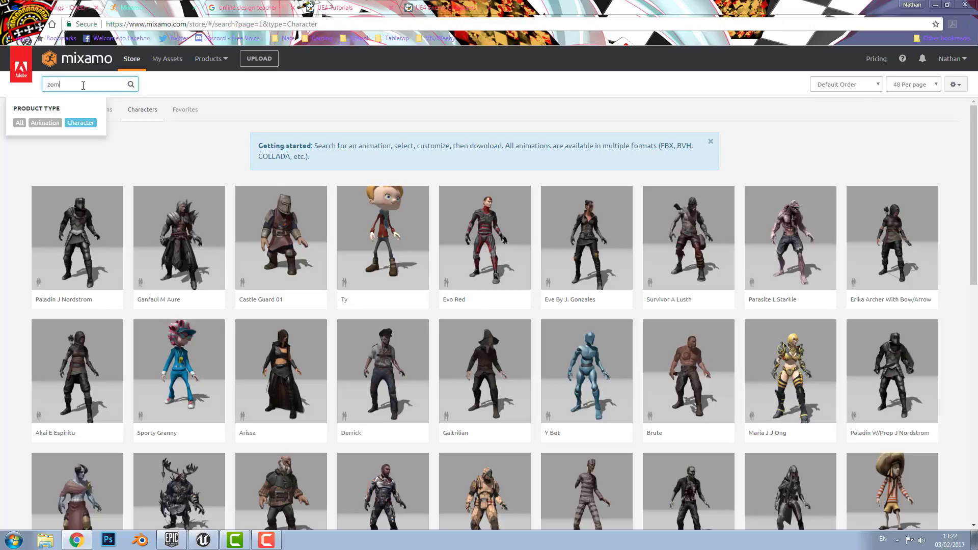
text(zombie)
key(Return)
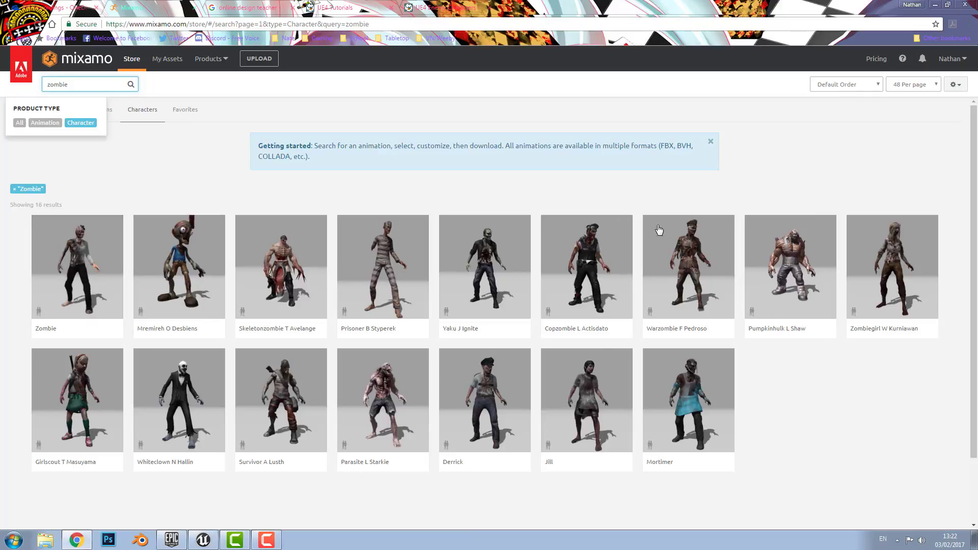
Choose the Warzombie F Pedroso character and inspect its 3D preview from different distances and angles
click(662, 298)
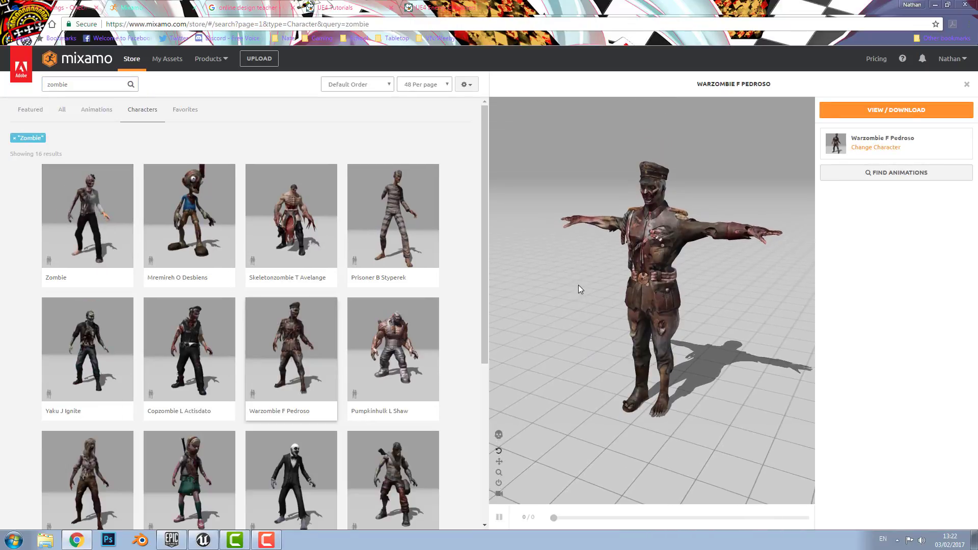
scroll(604, 308, up, 3)
scroll(636, 209, down, 5)
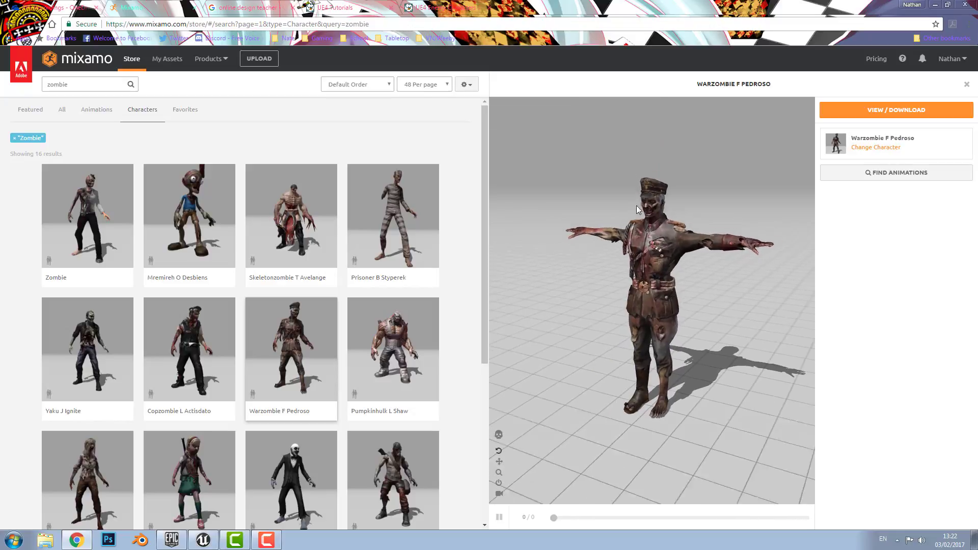
drag(594, 293, 712, 265)
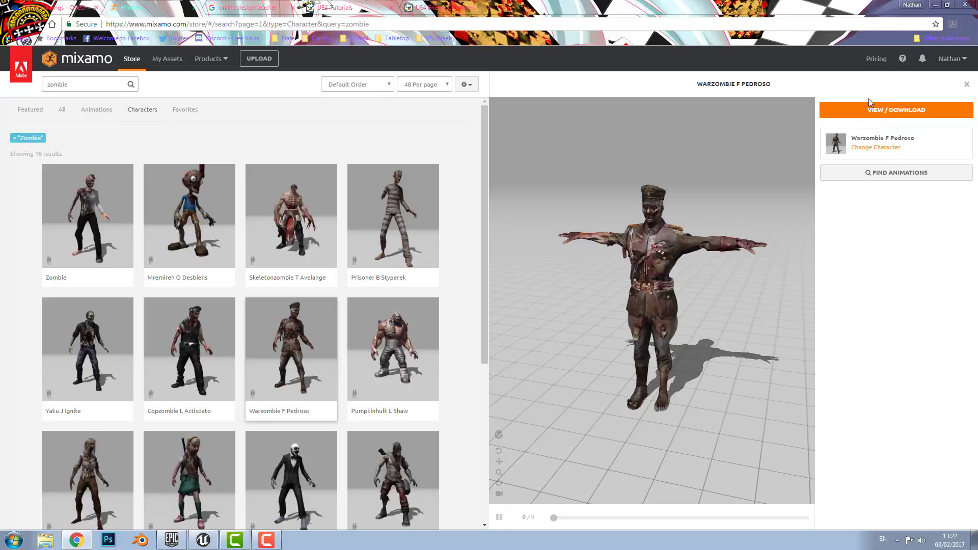
Find animations for the chosen character and search them for "zombie"
click(902, 179)
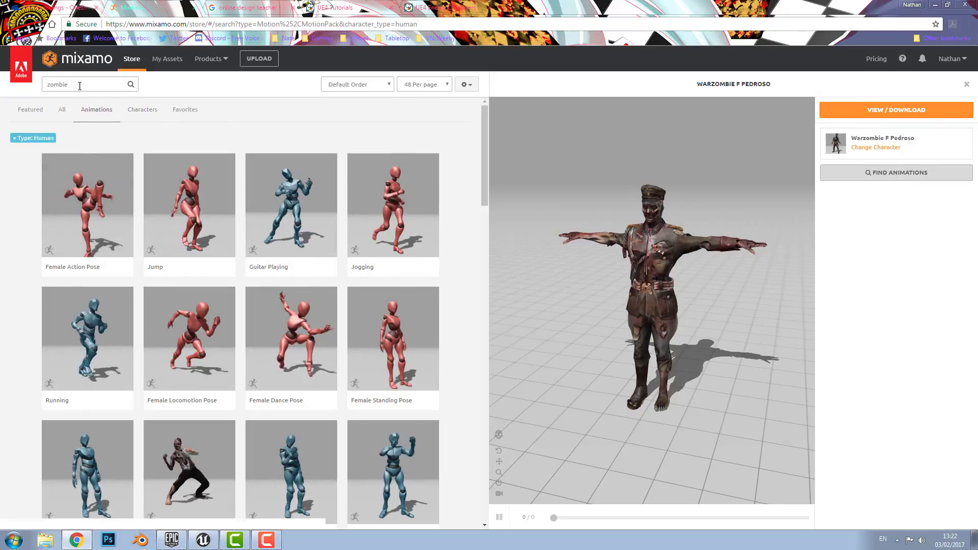
click(79, 86)
click(47, 123)
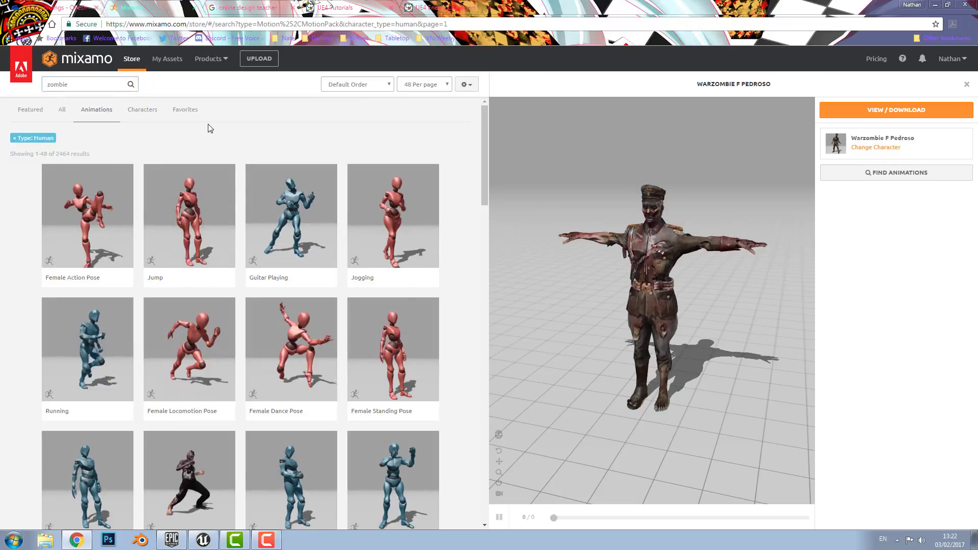
click(61, 111)
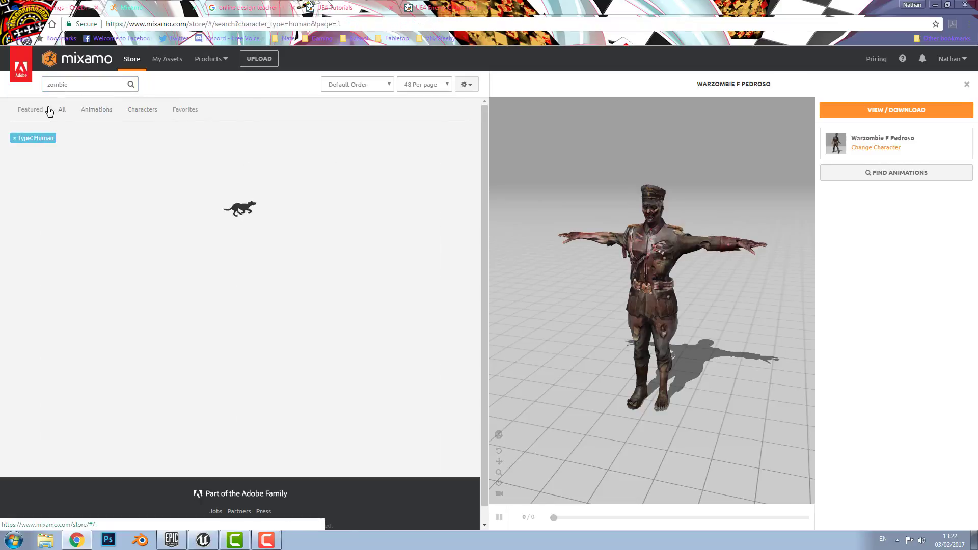
click(96, 109)
click(91, 85)
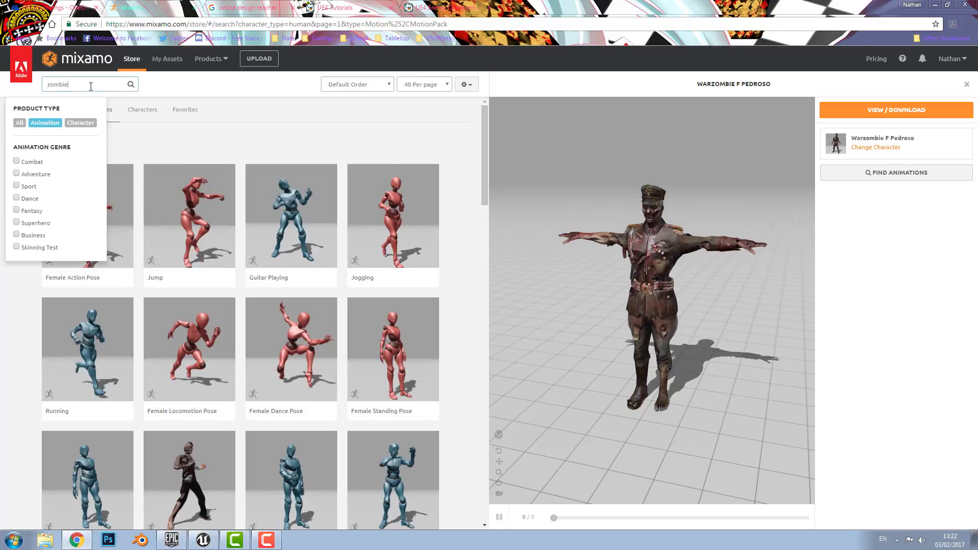
key(BackSpace)
key(BackSpace)
key(BackSpace)
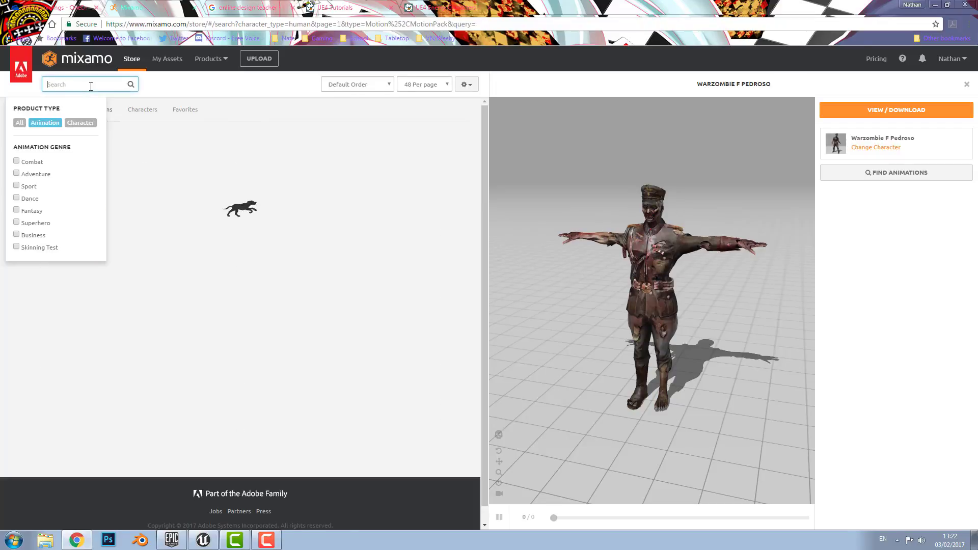
text(zombie)
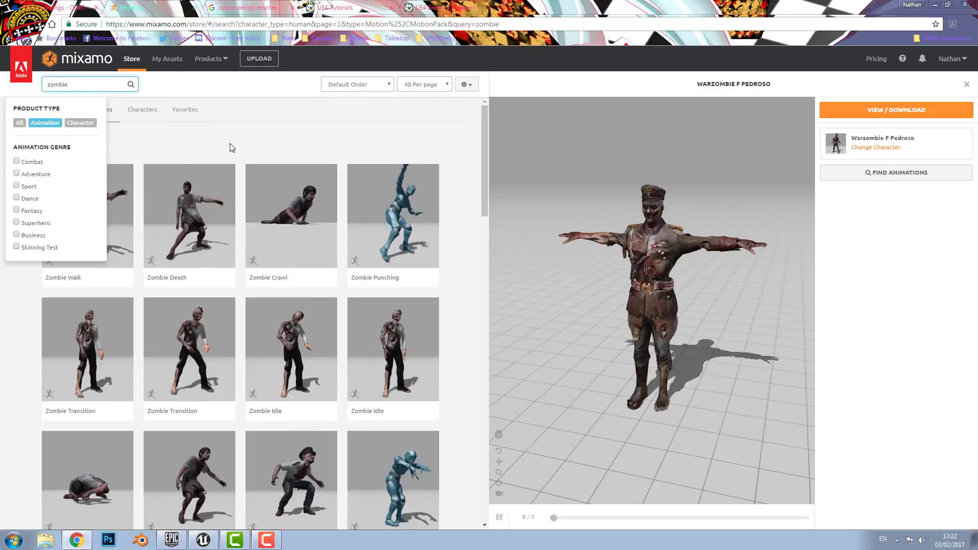
Apply the Zombie Walk animation to the character and make it play In Place
scroll(337, 282, down, 6)
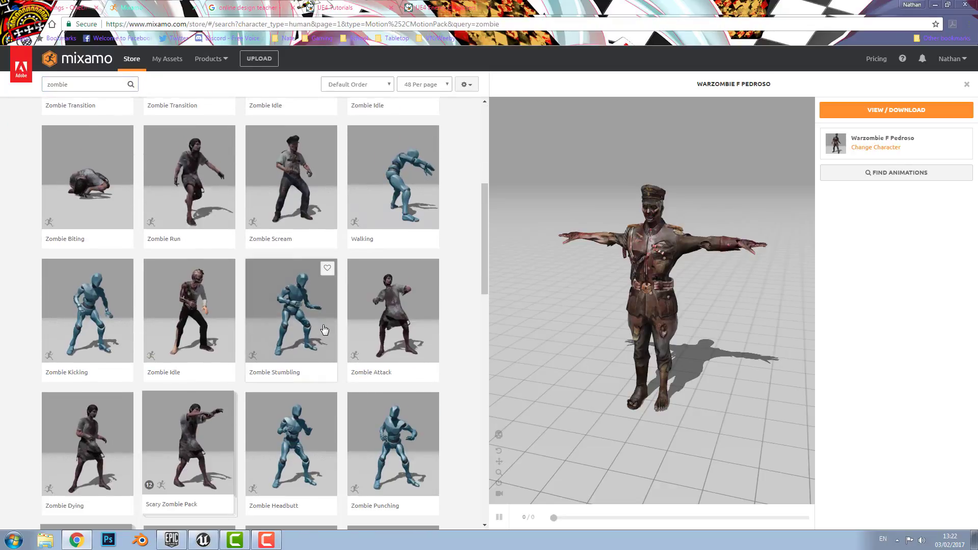
scroll(323, 332, up, 6)
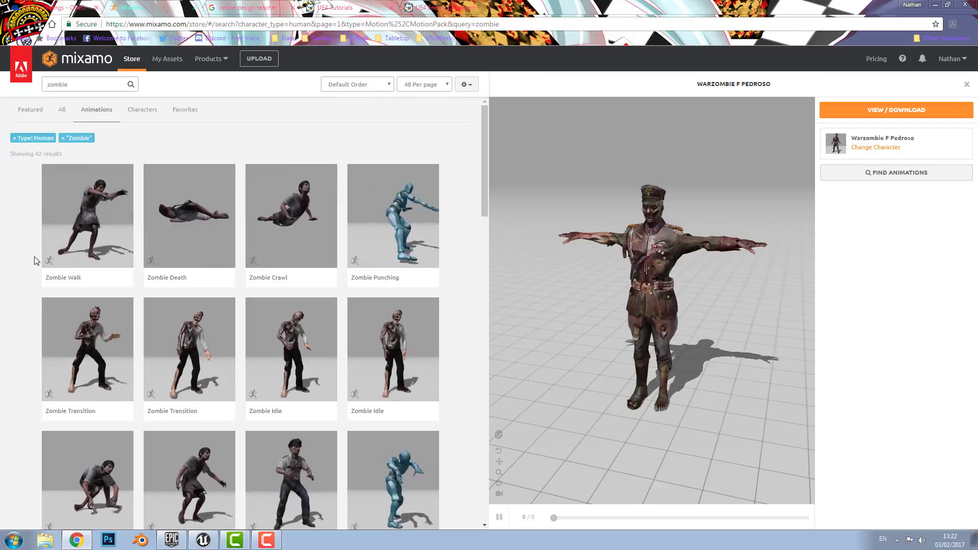
click(77, 232)
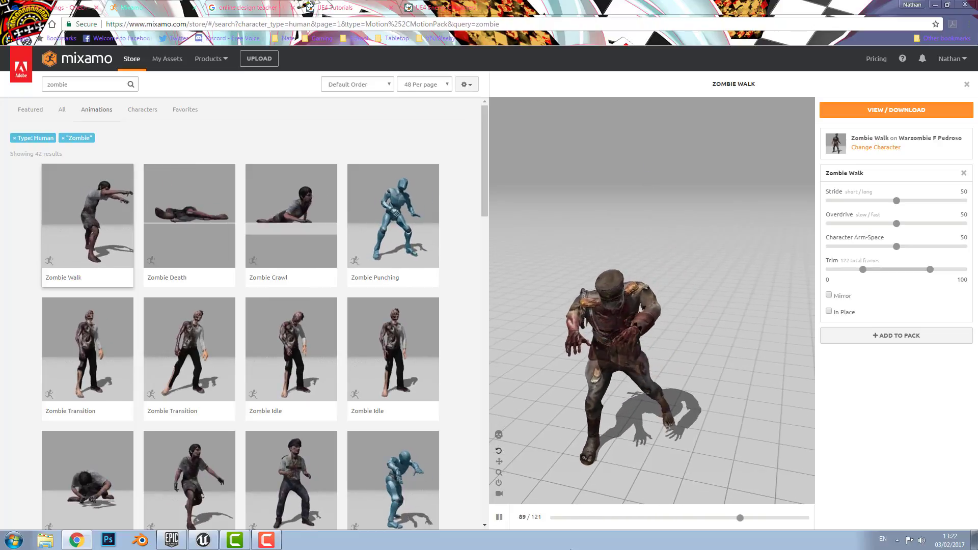
click(829, 311)
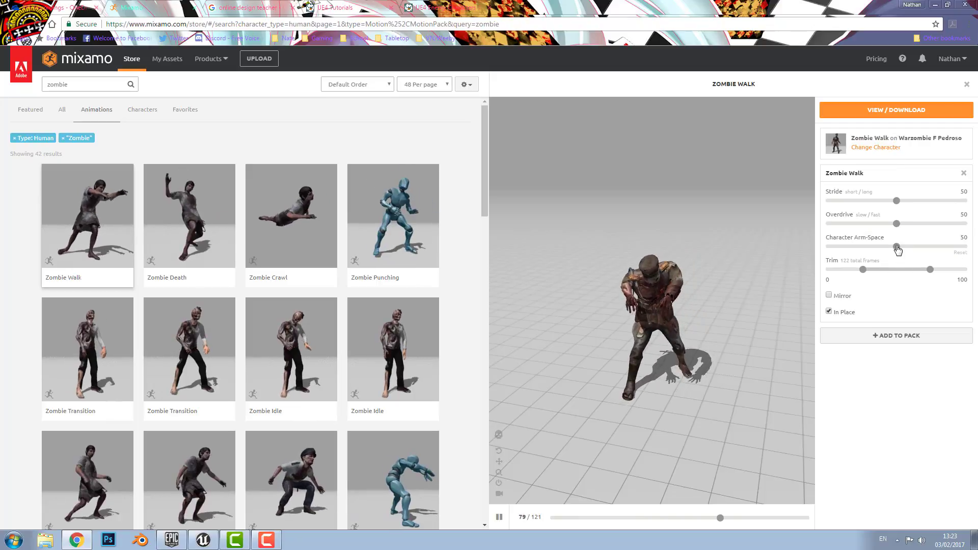
Try the walk with Character Arm-Space at 0 and a faster Overdrive, returning both to 50
drag(897, 247, 828, 260)
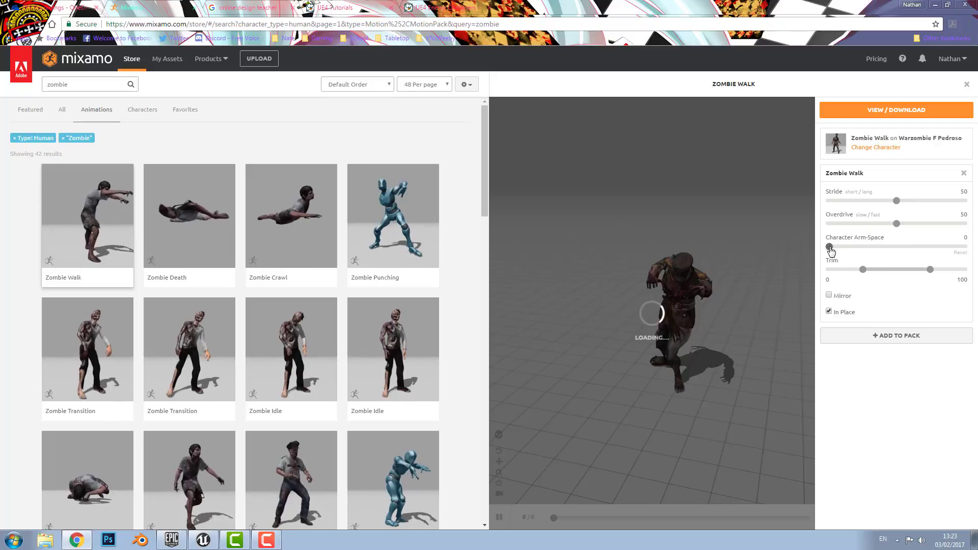
drag(895, 242, 967, 227)
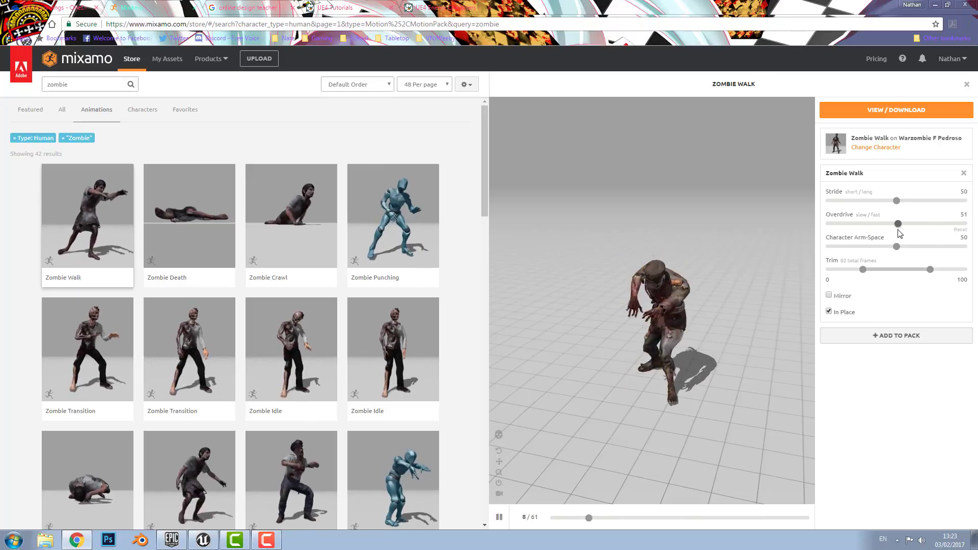
drag(897, 229, 897, 229)
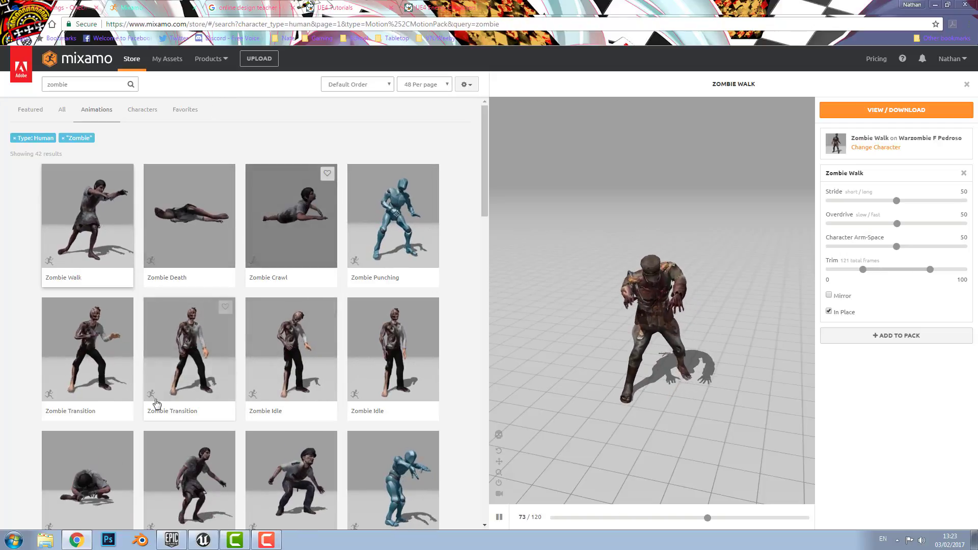
Preview two different Zombie Idle animations on the character
scroll(335, 306, down, 3)
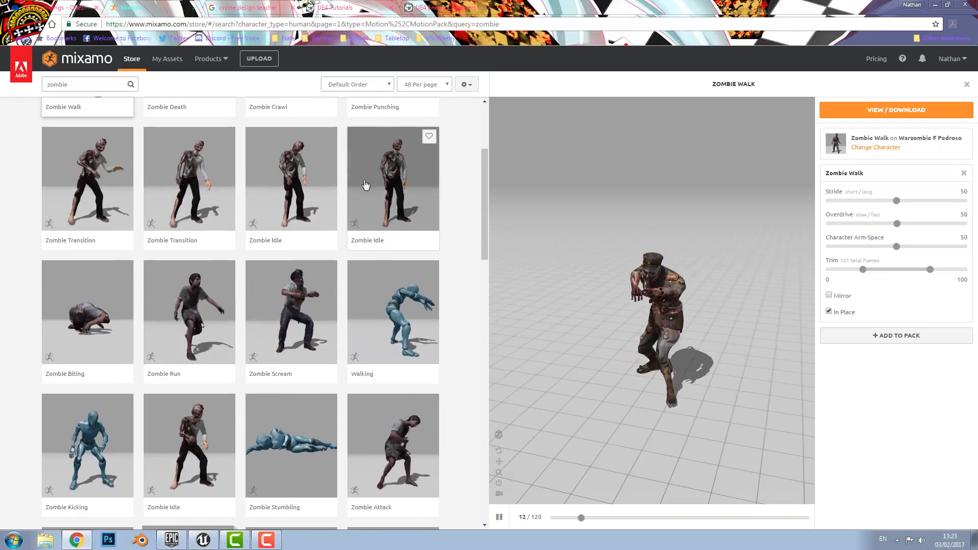
scroll(366, 184, up, 1)
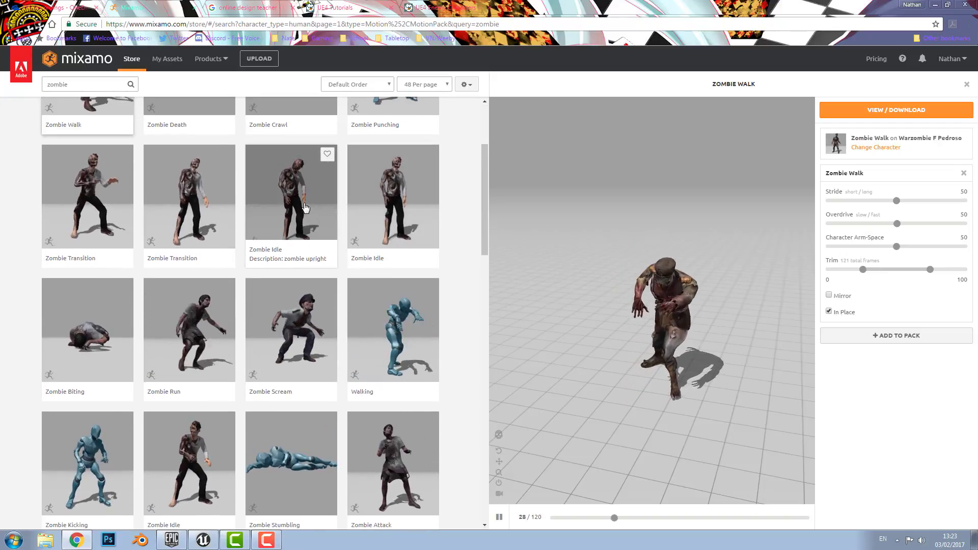
click(305, 235)
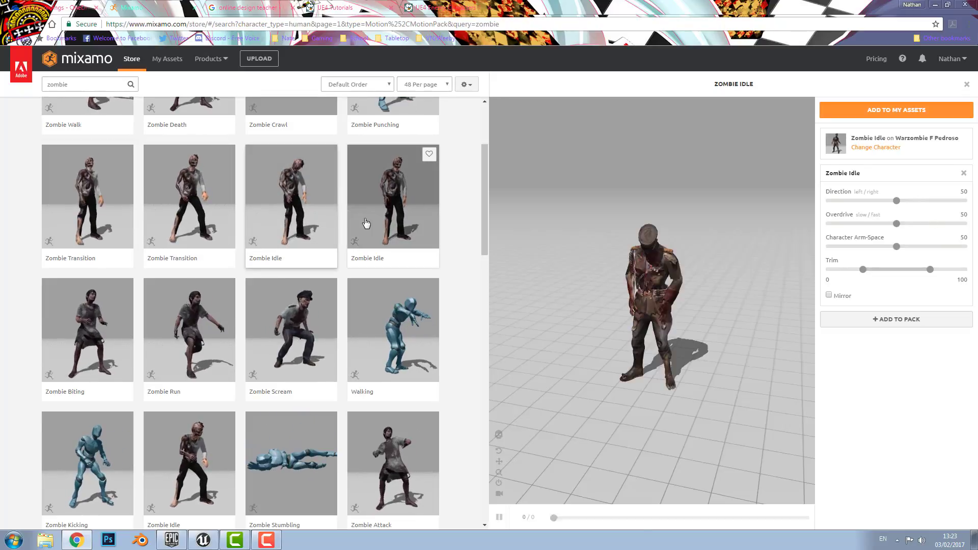
scroll(361, 229, down, 2)
click(199, 352)
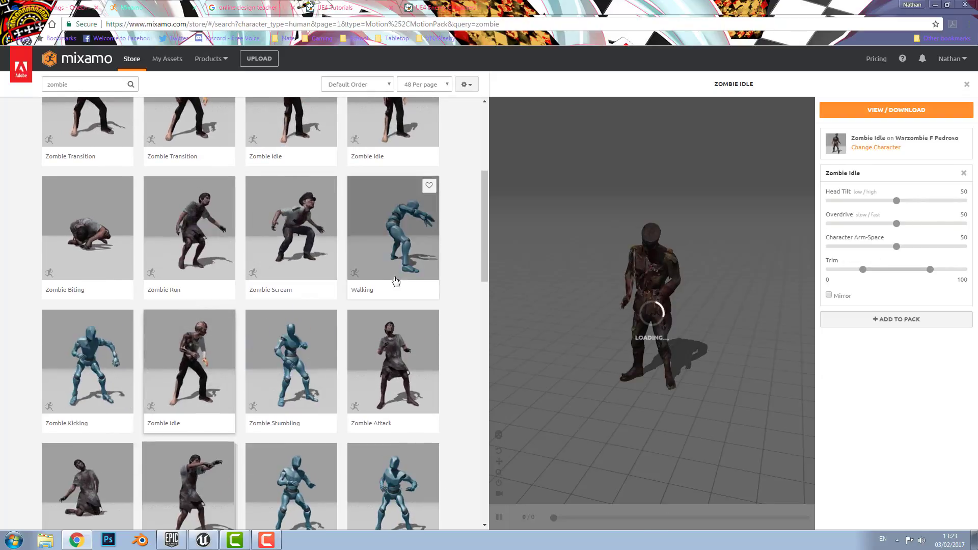
scroll(257, 362, down, 2)
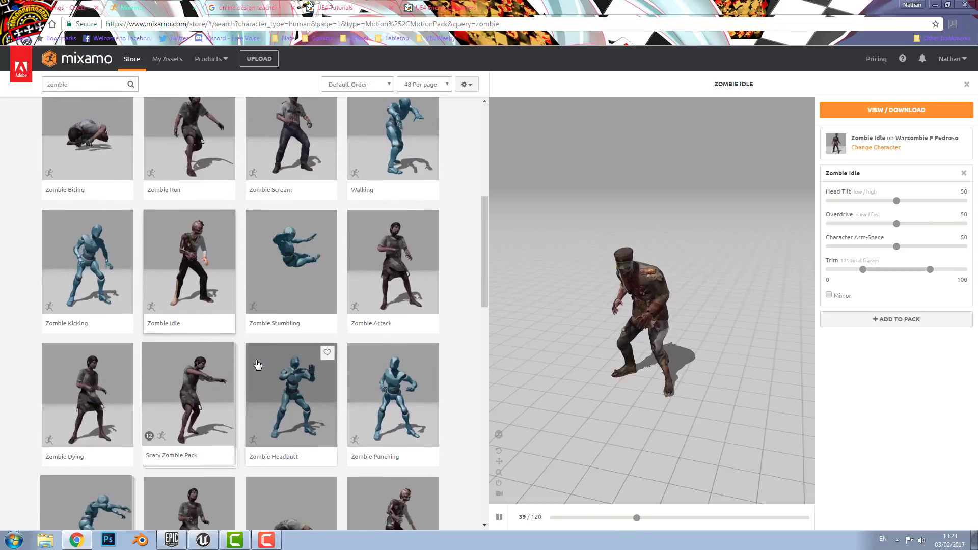
Apply the Zombie Run animation to the character and open it among the owned assets for download
scroll(257, 364, up, 4)
click(194, 331)
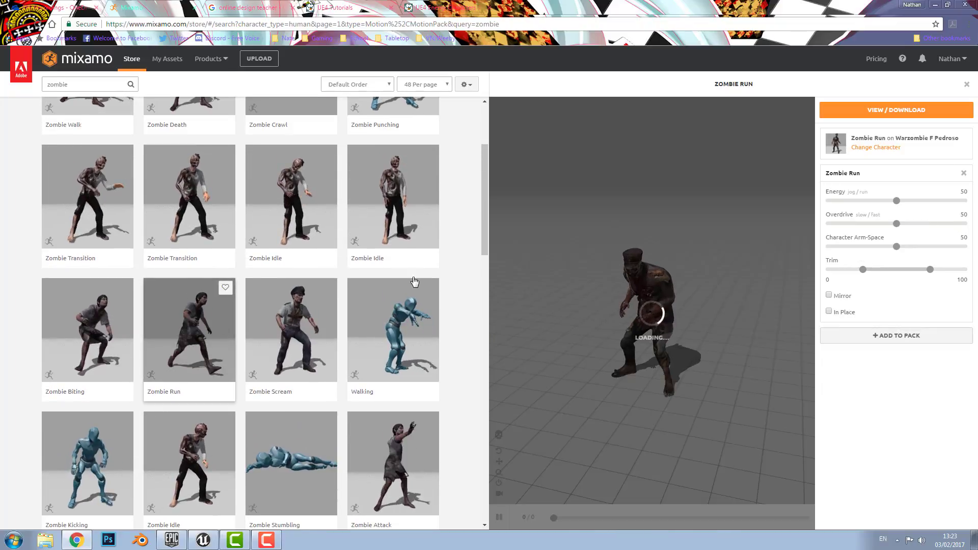
click(897, 110)
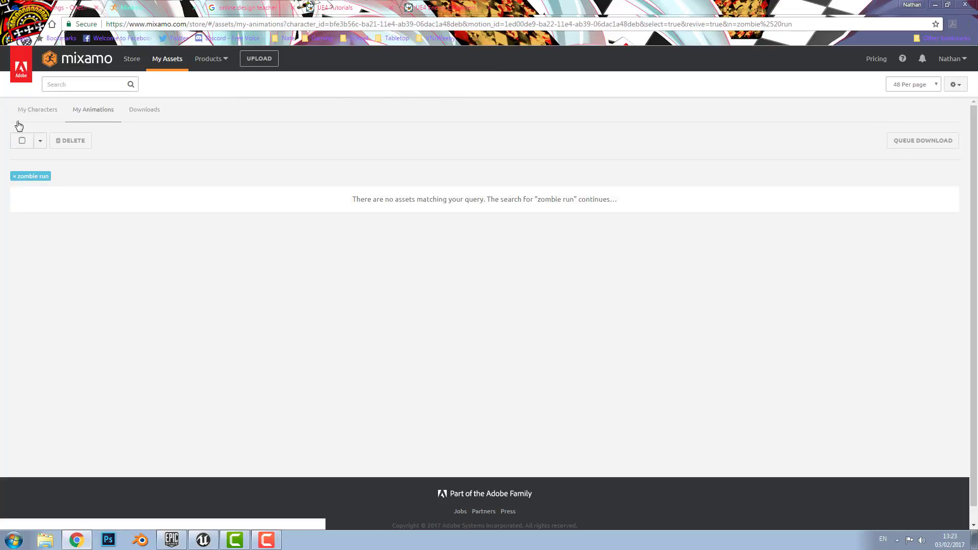
Queue the Warzombie F Pedroso character for download in FBX (.fbx) format with the T-Pose
click(29, 110)
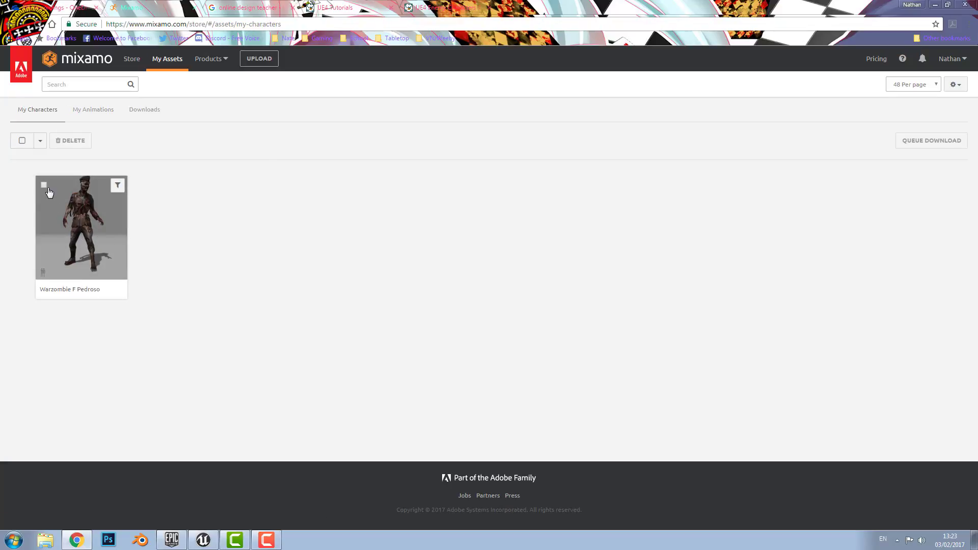
click(44, 187)
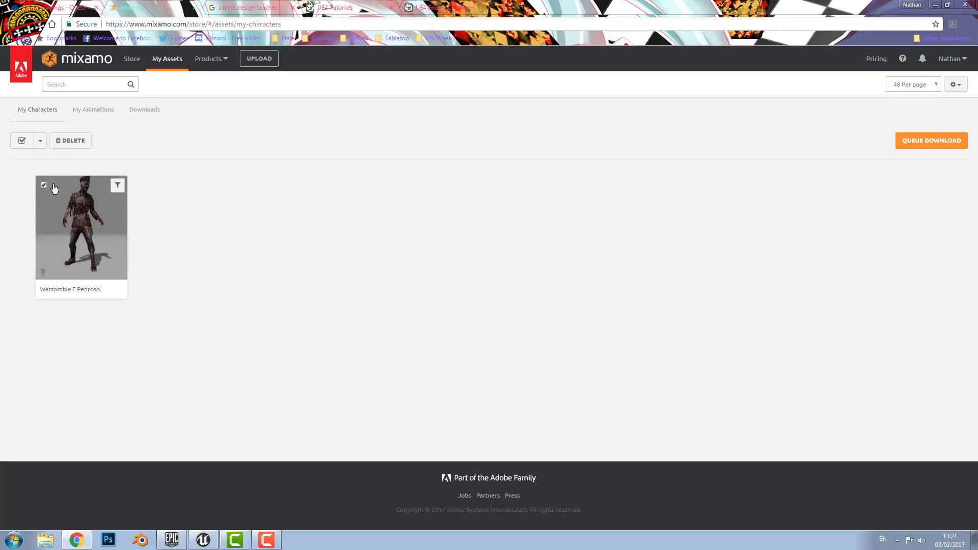
click(932, 140)
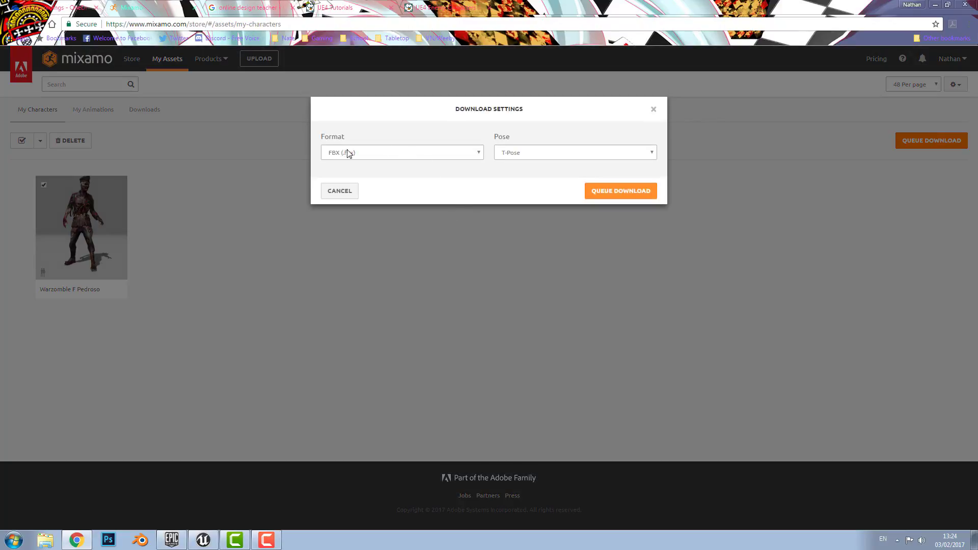
click(585, 153)
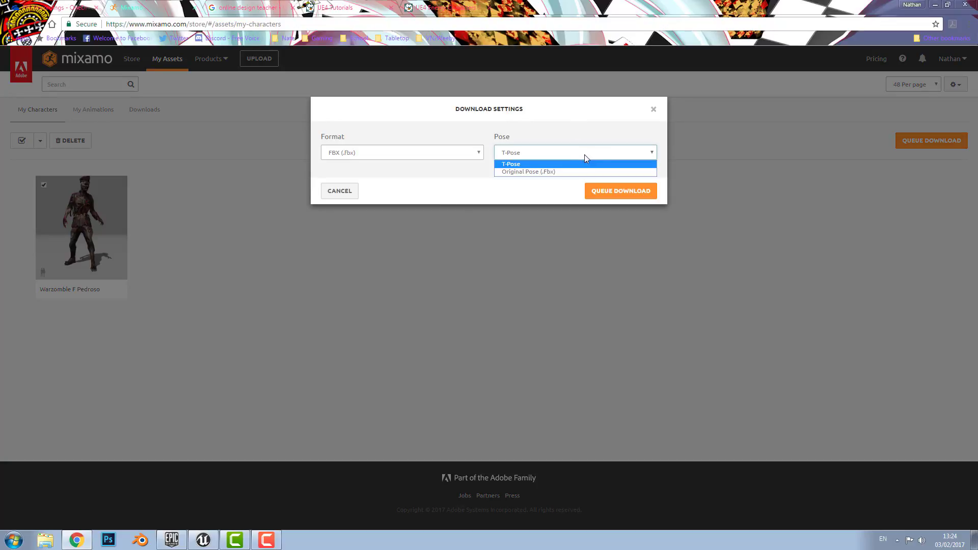
click(586, 152)
click(623, 191)
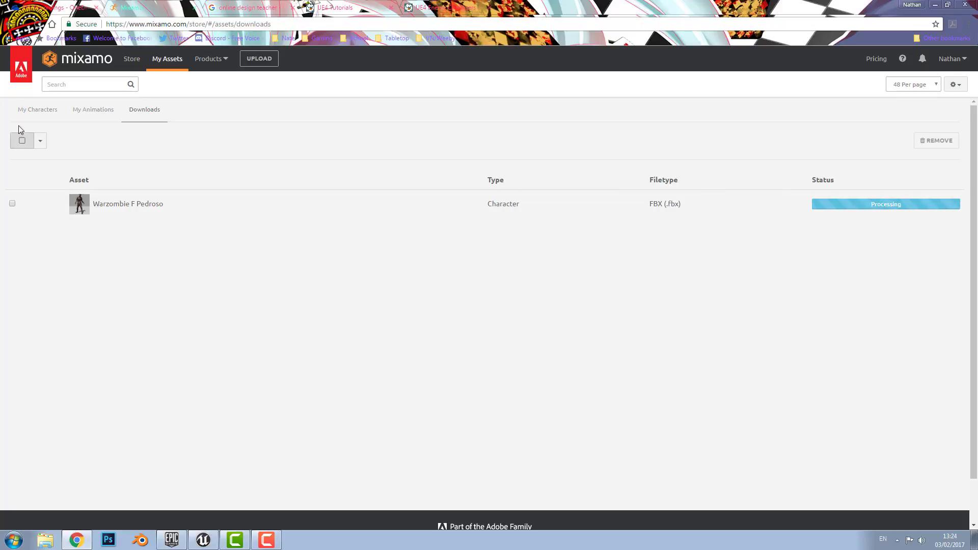
Queue the Zombie Running, Zombie Idle and Walking animations for download as FBX (.fbx), With Skin, 60 frames per second, no keyframe reduction
click(102, 109)
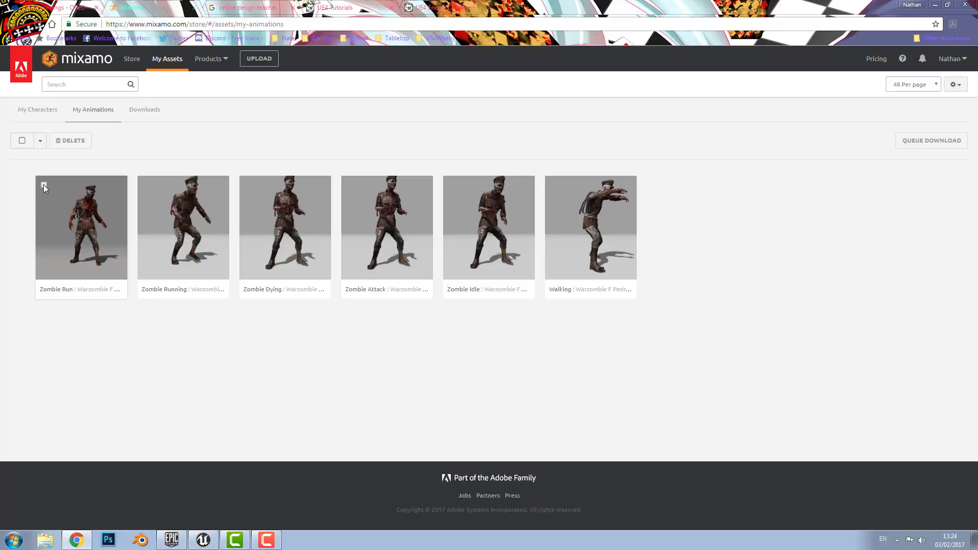
click(146, 185)
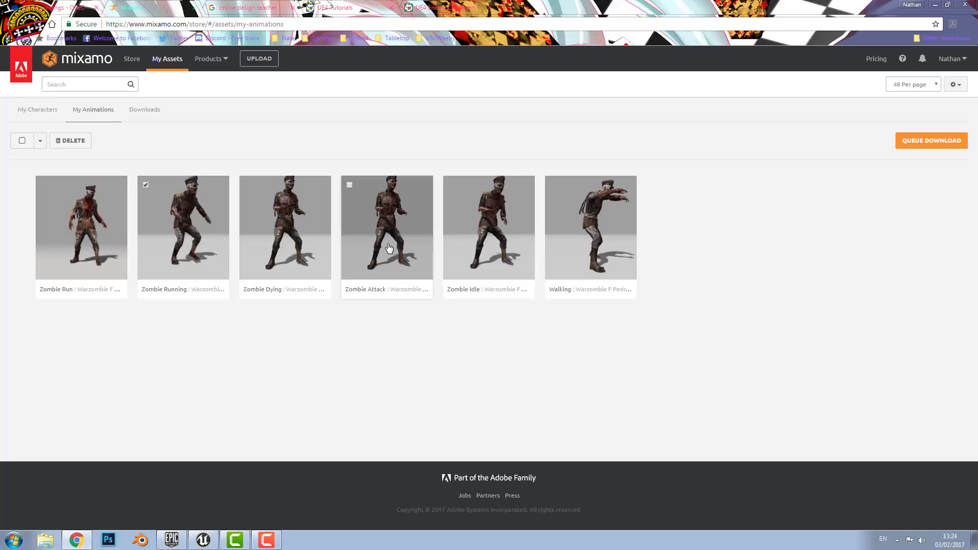
click(451, 184)
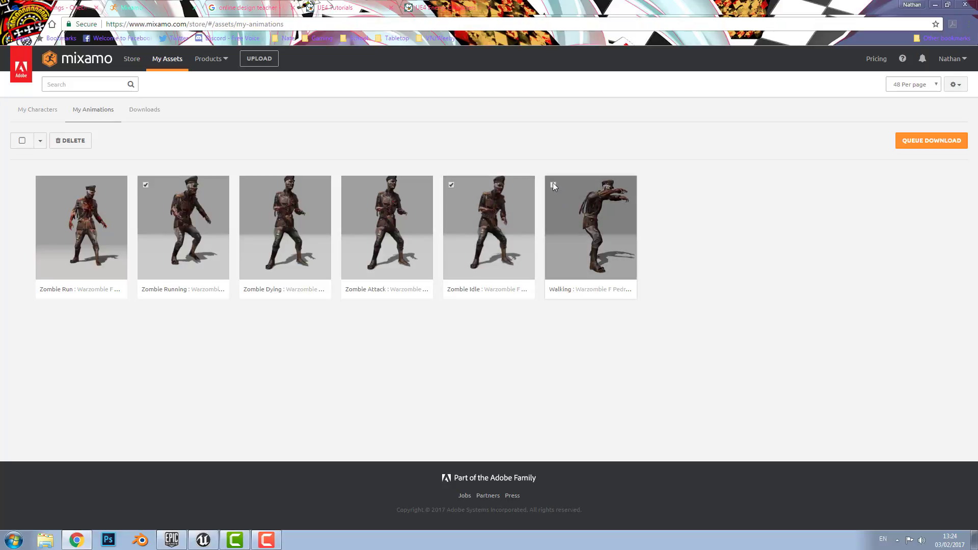
click(928, 141)
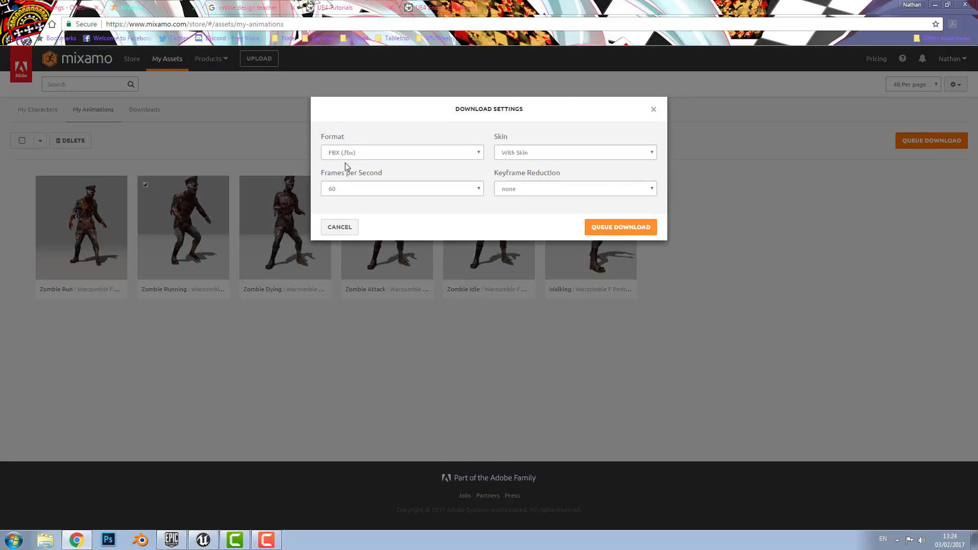
click(576, 156)
click(578, 153)
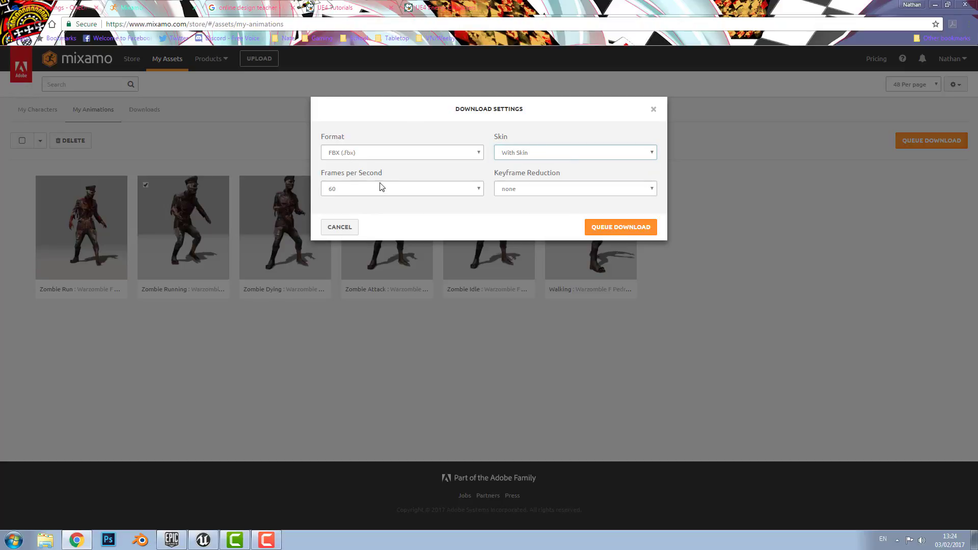
click(374, 189)
click(375, 190)
click(592, 192)
click(596, 193)
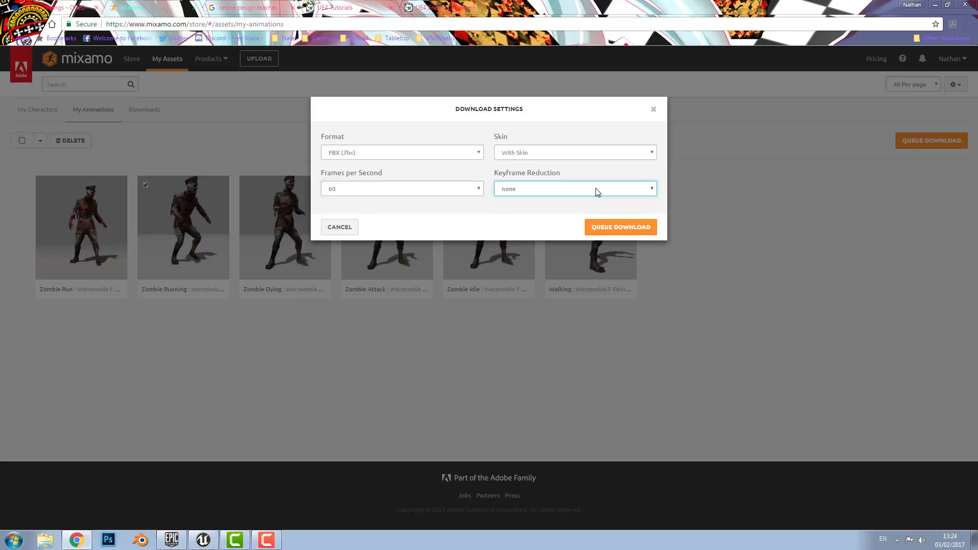
click(623, 228)
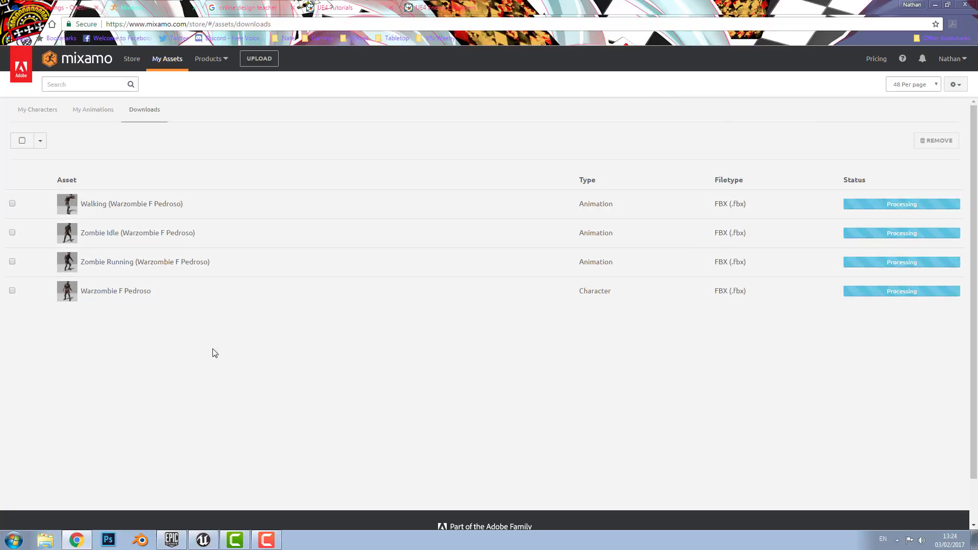
Switch to the FPS_Series project in Unreal Editor and create a folder named Characters directly under Content
mouse_move(205, 539)
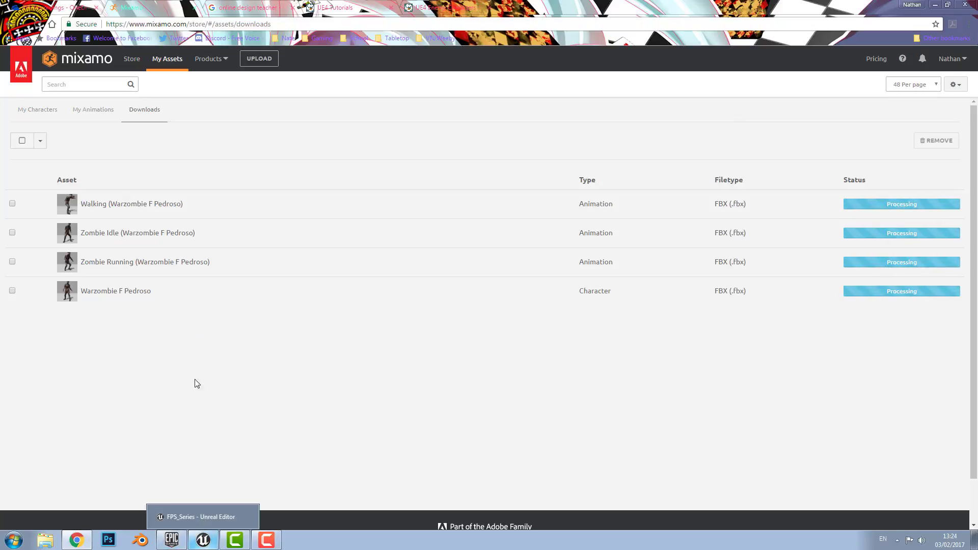
click(197, 522)
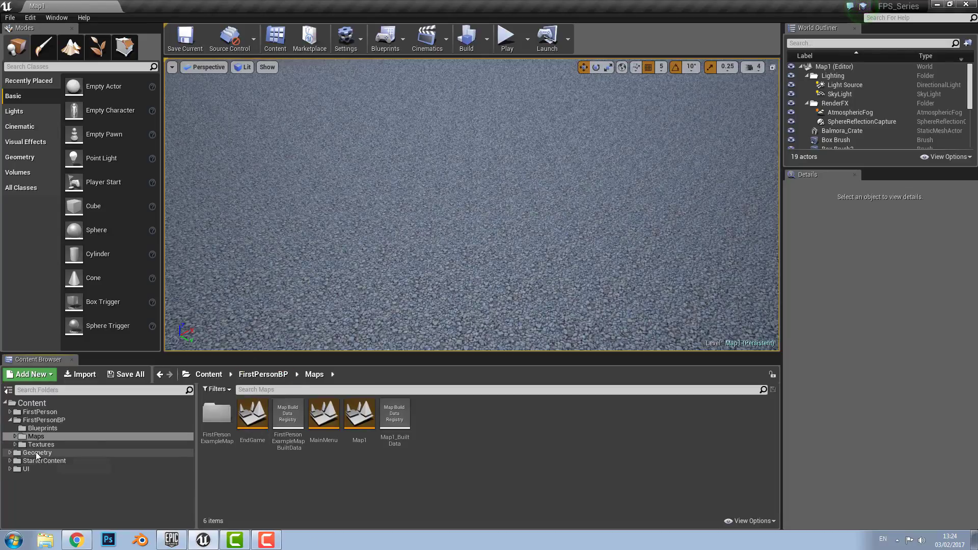
click(44, 421)
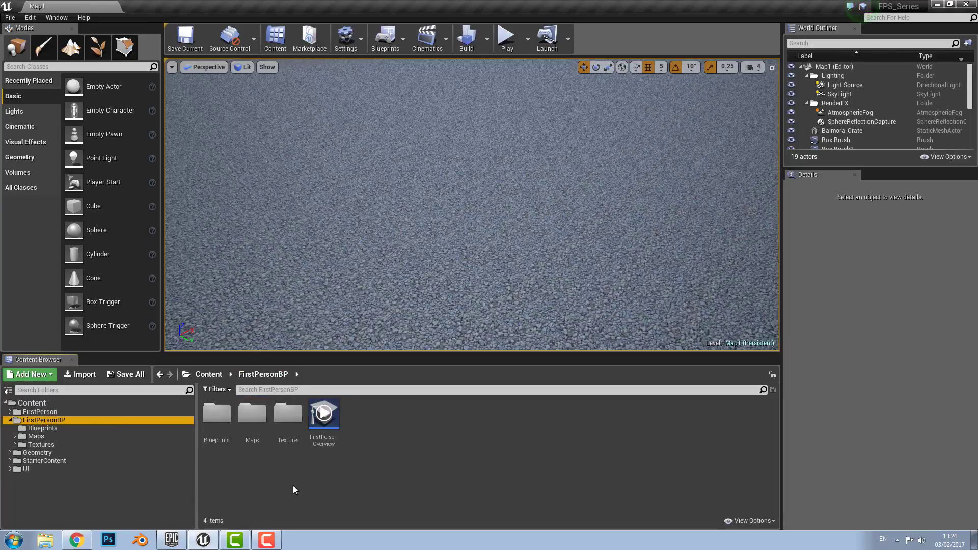
click(30, 403)
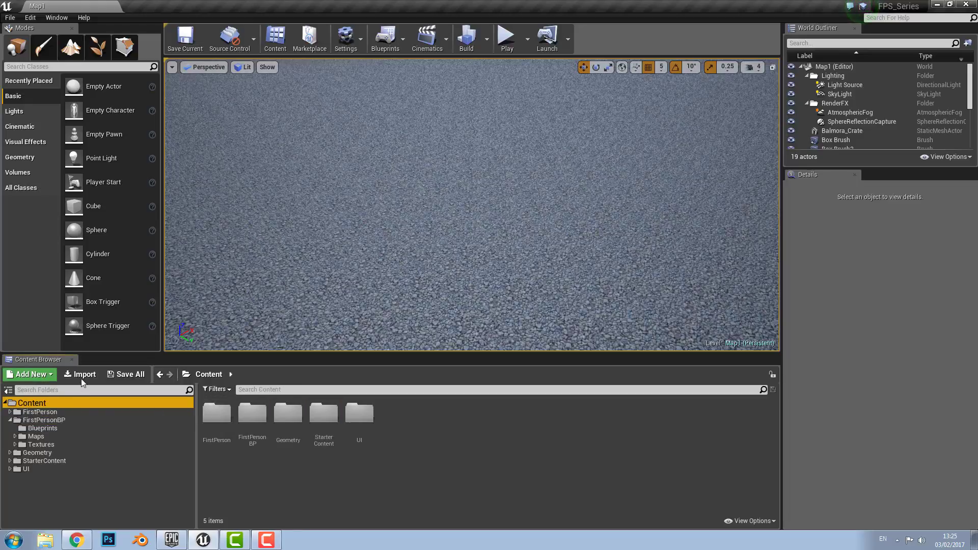
click(397, 498)
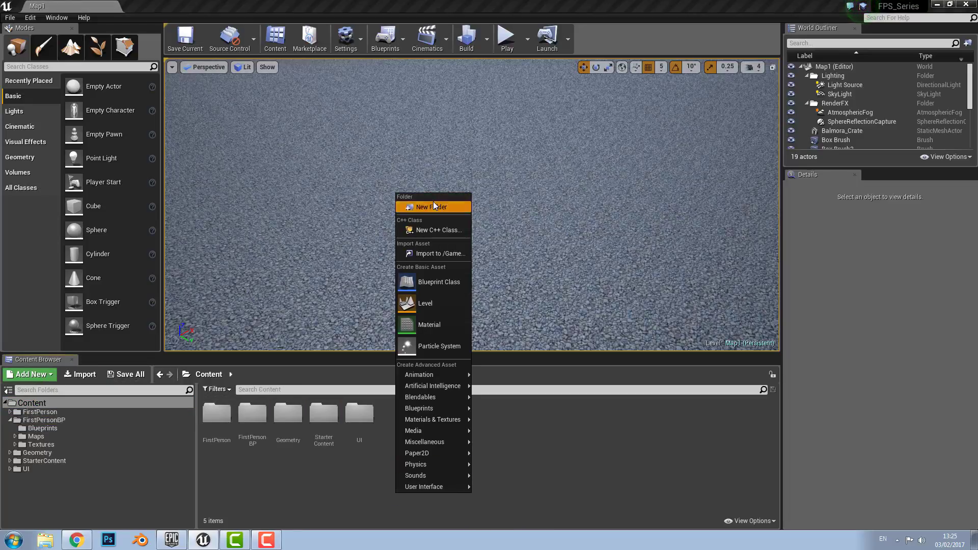
click(434, 202)
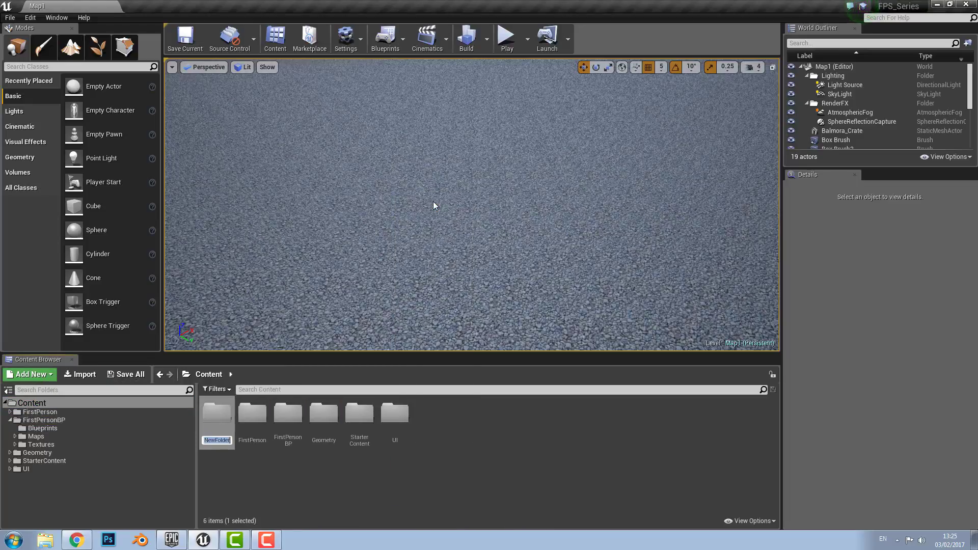
text(Characters)
key(Return)
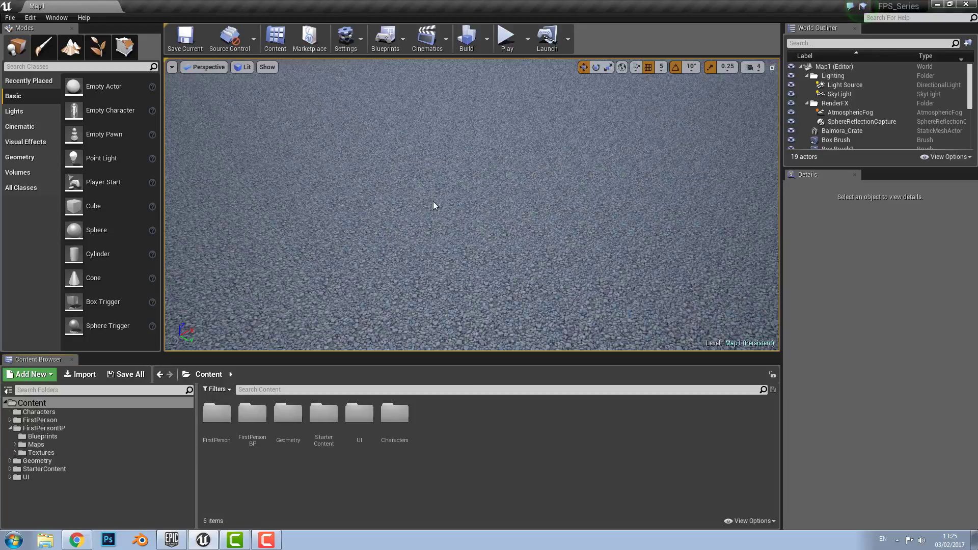
Create a subfolder named Zombie inside the Characters folder
double_click(395, 412)
right_click(276, 442)
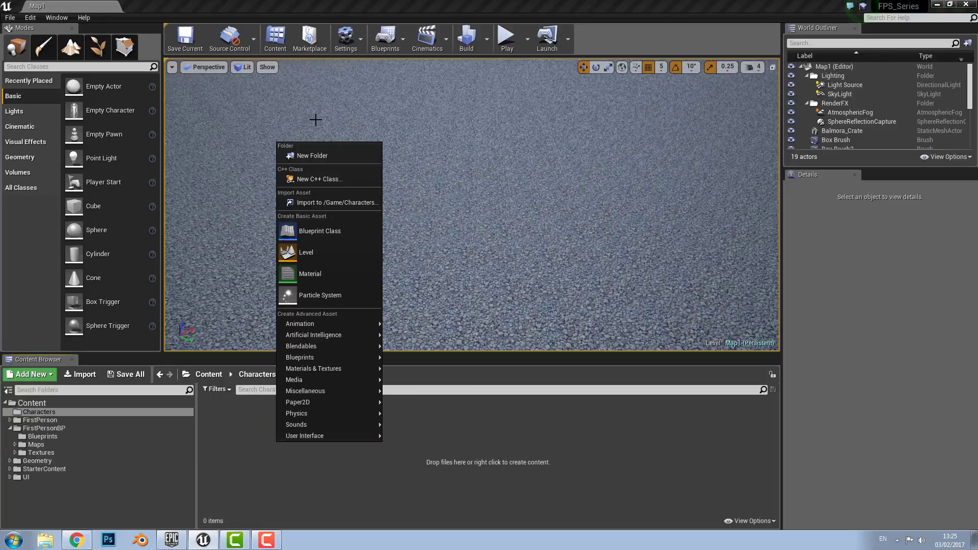
click(295, 154)
text(Zom)
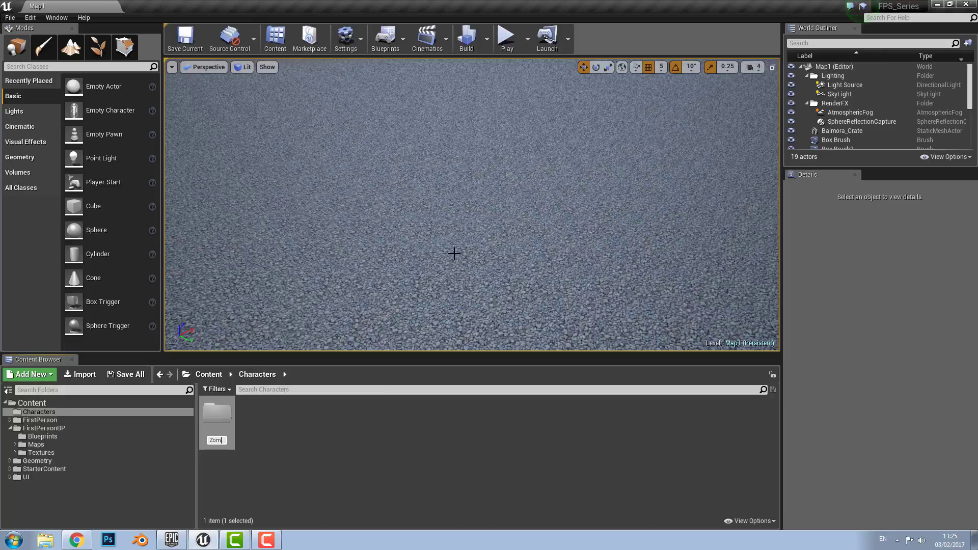
text(bie)
key(Return)
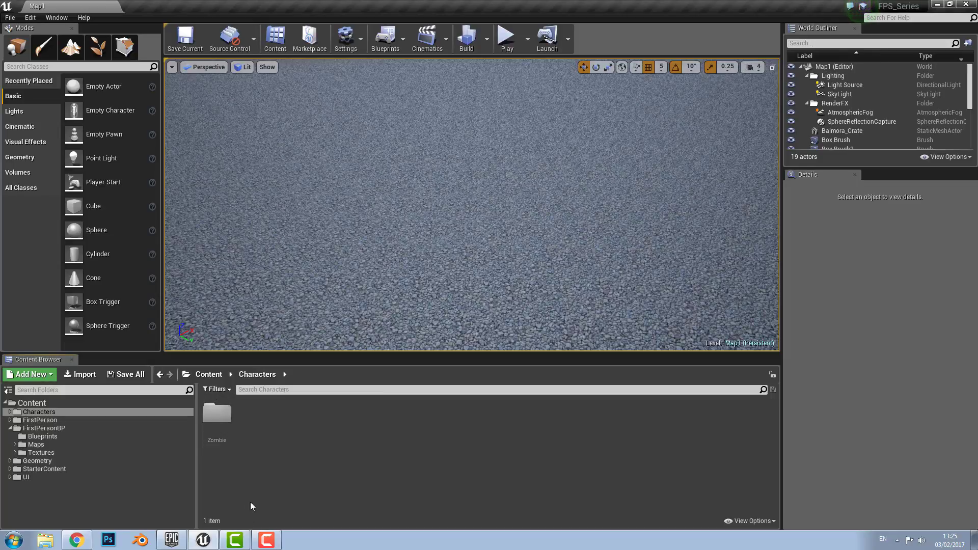
Start an import into the Zombie folder using Warzombie_F_Pedroso.fbx from the zombie_model+anims folder in Downloads
double_click(217, 413)
click(81, 375)
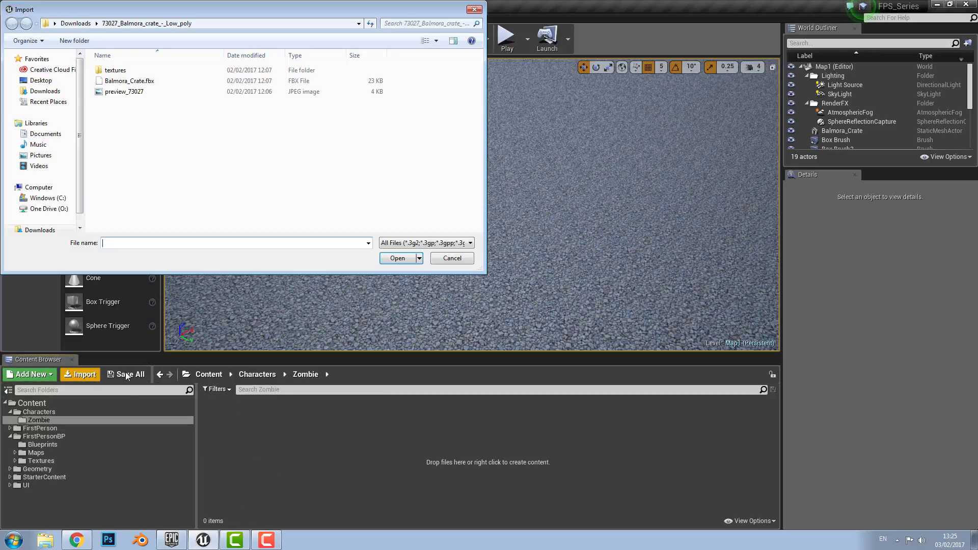
click(76, 24)
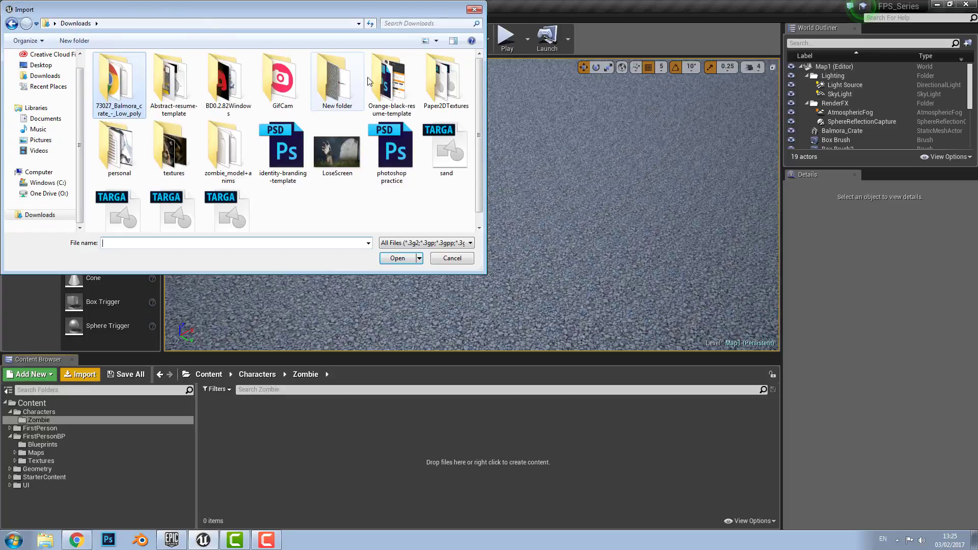
double_click(215, 169)
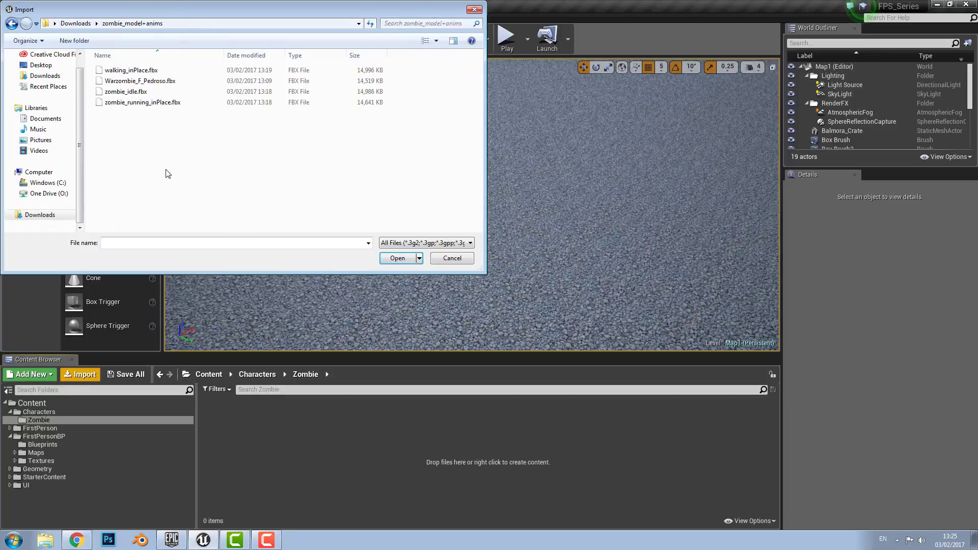
click(156, 83)
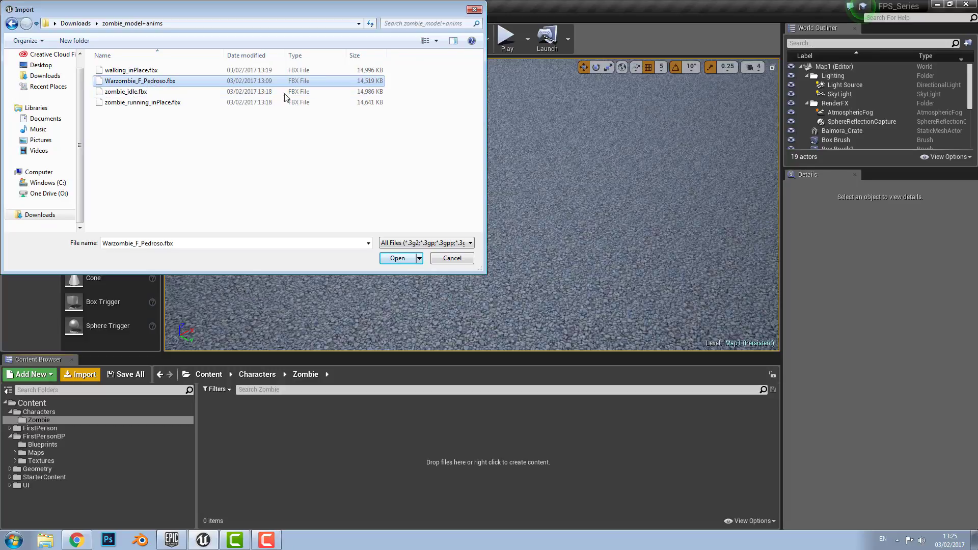
click(397, 258)
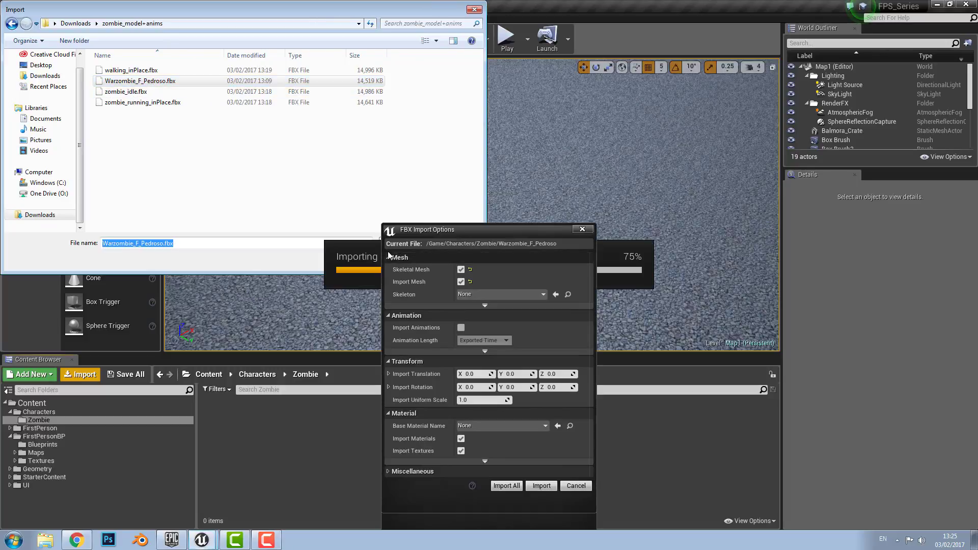
Import the zombie character as a skeletal mesh with Skeleton set to None, including materials and textures, and dismiss the message log
drag(439, 232, 443, 143)
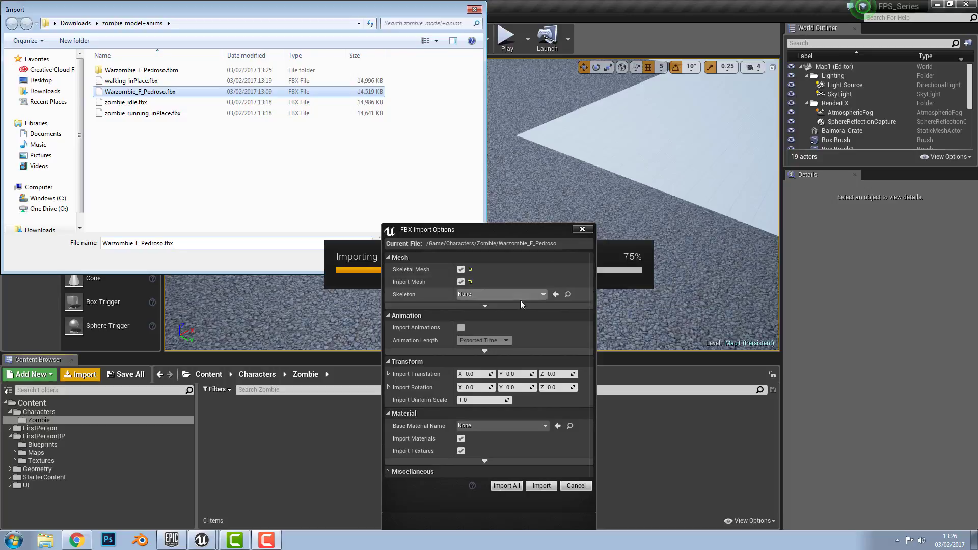
click(527, 294)
click(528, 293)
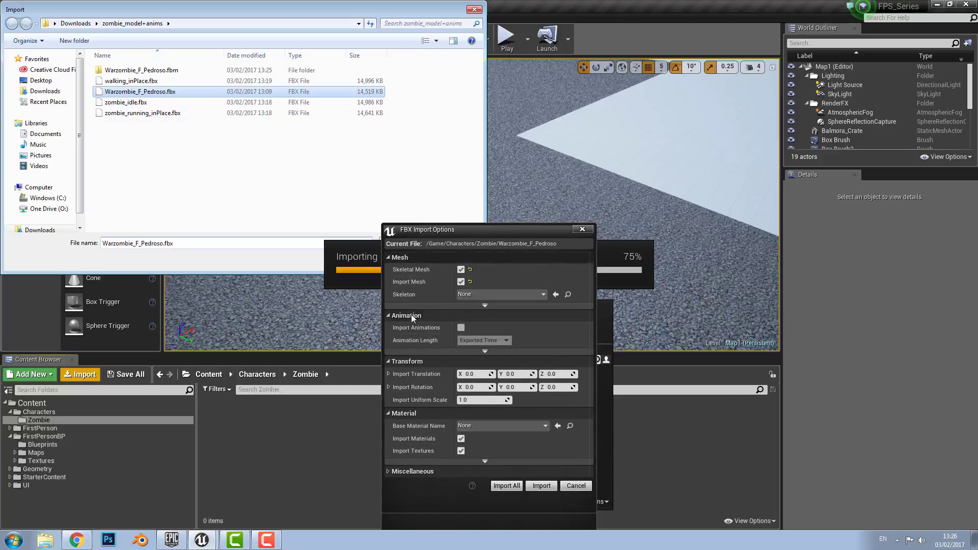
click(511, 486)
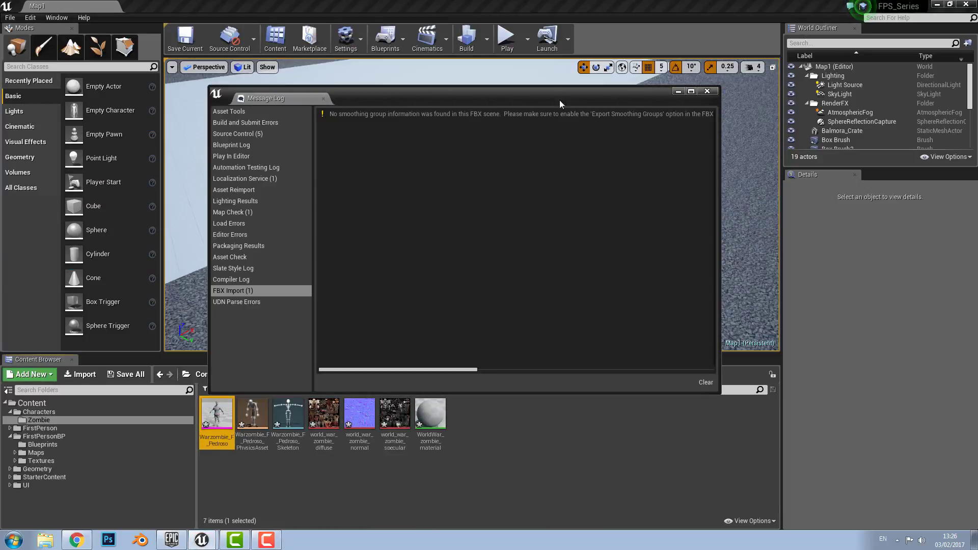
drag(472, 372, 718, 91)
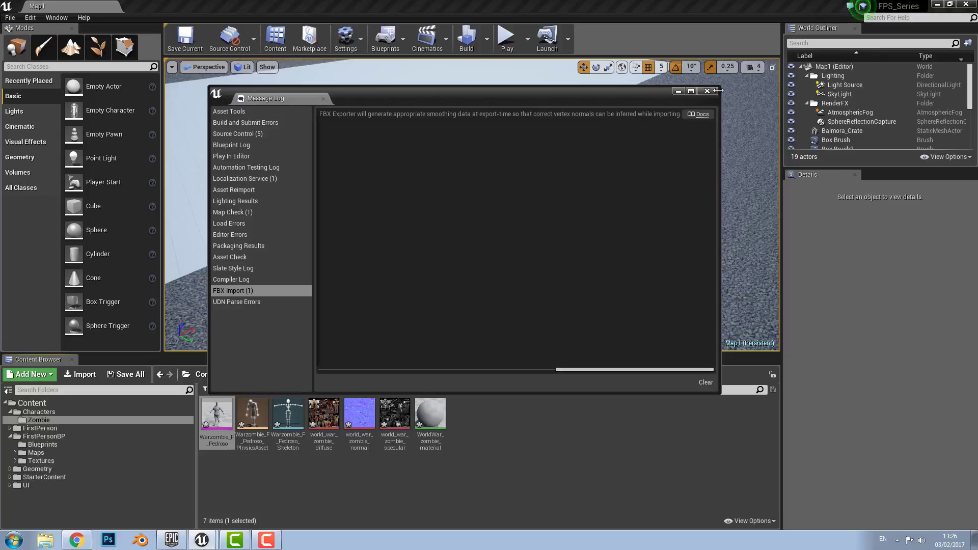
click(707, 91)
Save all the newly imported zombie mesh, physics, skeleton, texture and material assets
click(460, 494)
click(135, 374)
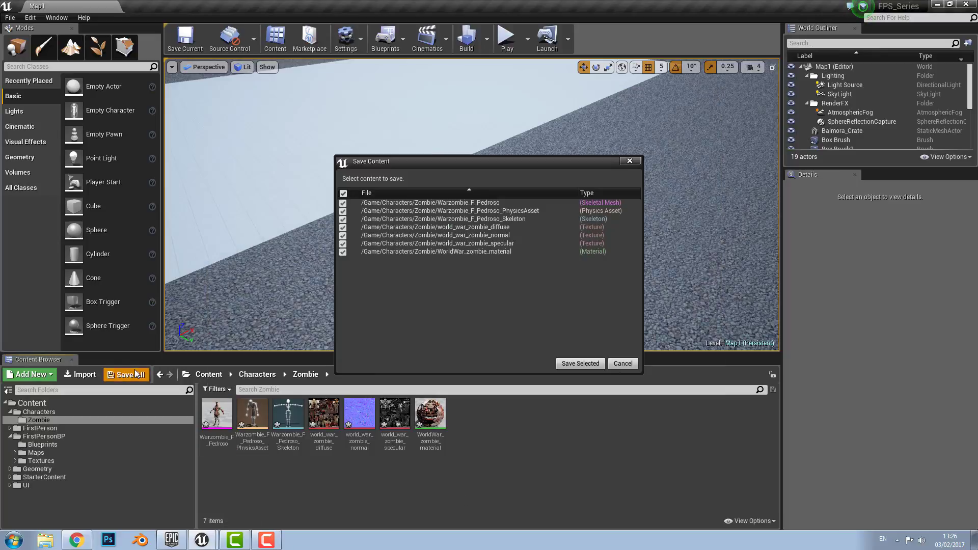
click(580, 363)
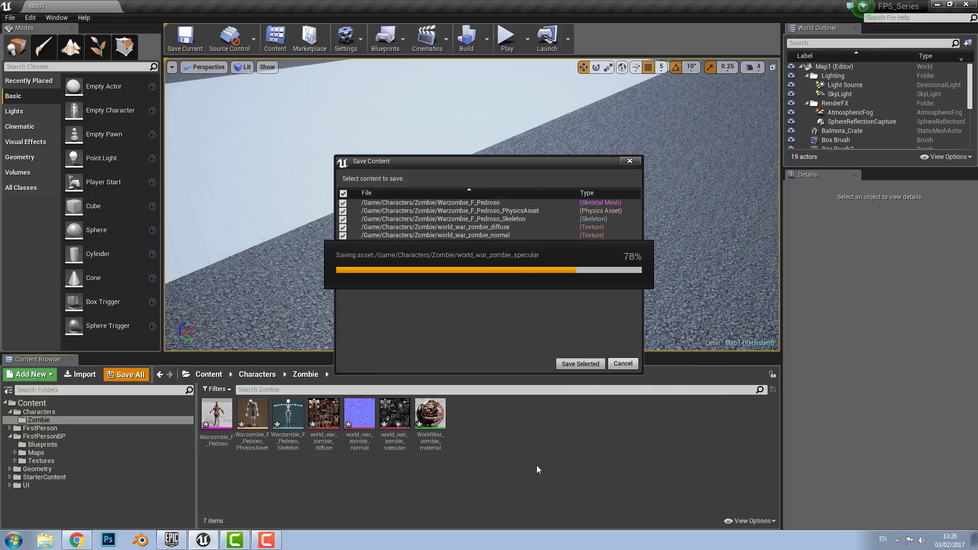
Import walking_inPlace.fbx, zombie_idle.fbx and zombie_running_inPlace.fbx as animations on Warzombie_F_Pedroso_Skeleton, without importing the mesh
click(86, 375)
click(131, 82)
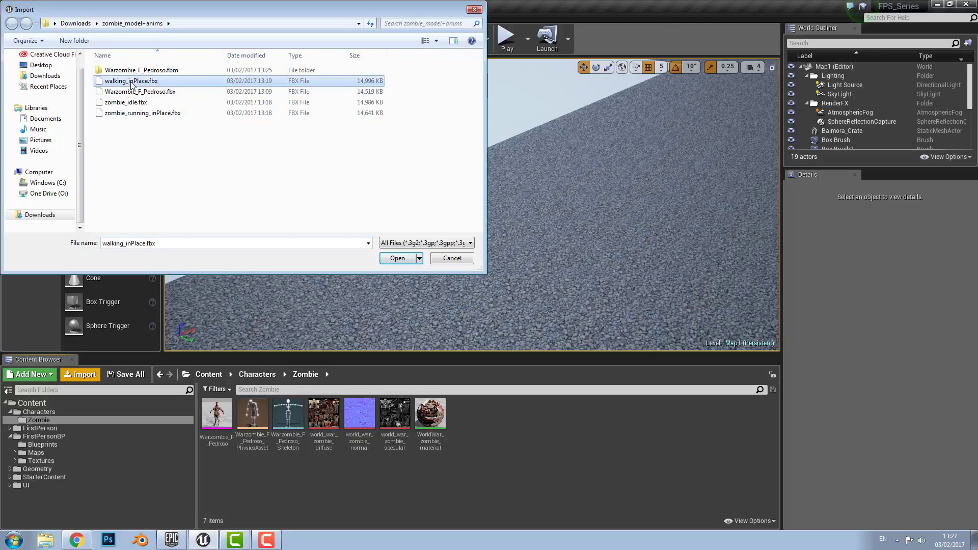
ctrl+click(219, 103)
ctrl+click(305, 114)
click(399, 259)
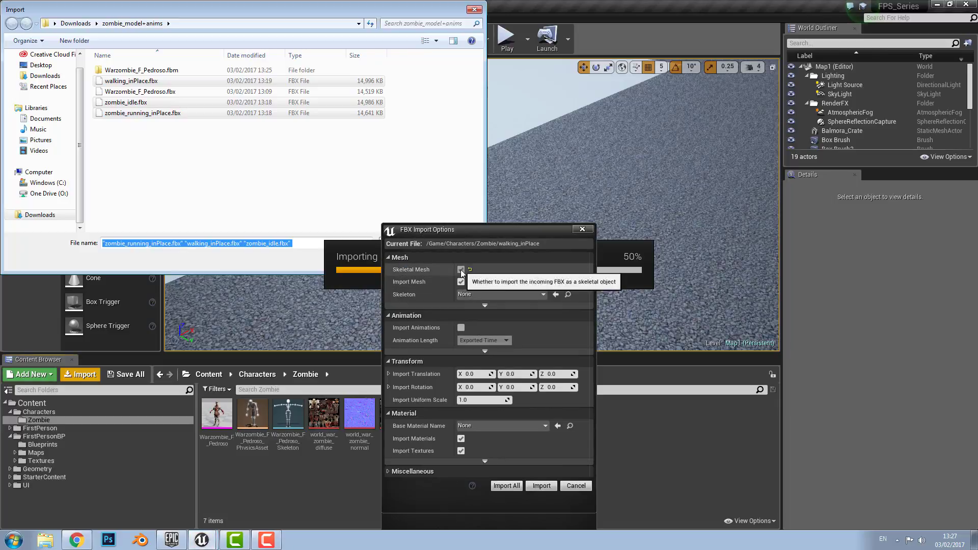
click(461, 281)
click(501, 283)
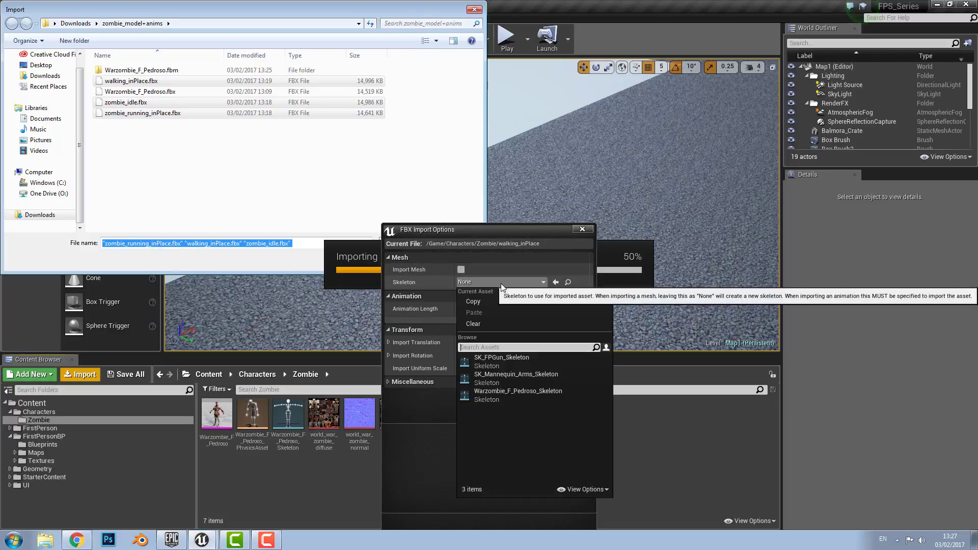
click(541, 393)
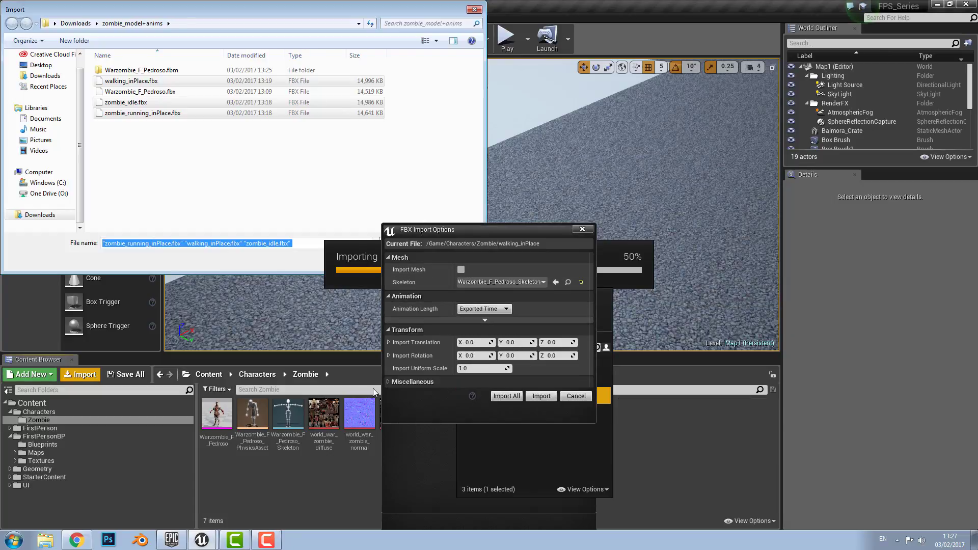
click(515, 398)
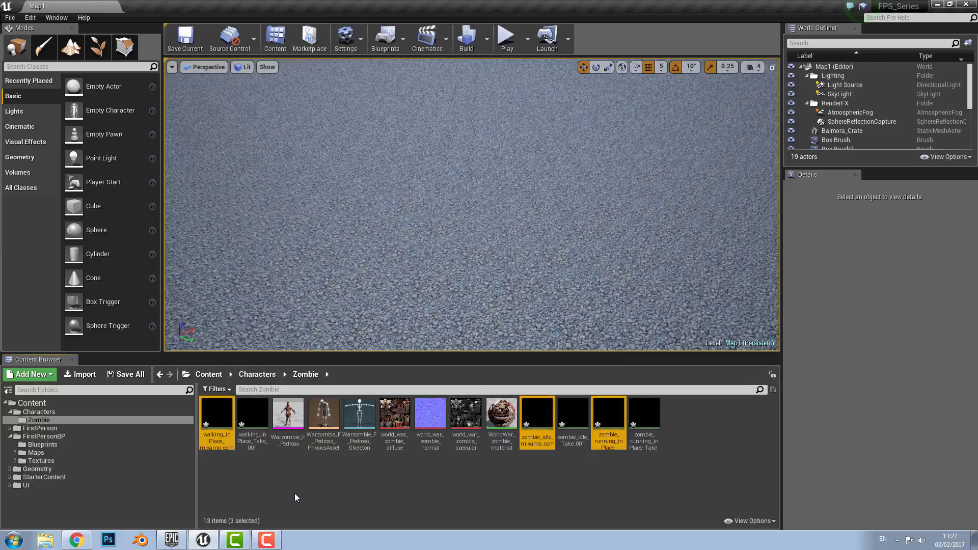
Delete the walking_inPlace, zombie_idle and zombie_running_inPlace Take_001 animations from the Zombie folder, and save the three remaining mixamo_com animations
click(252, 416)
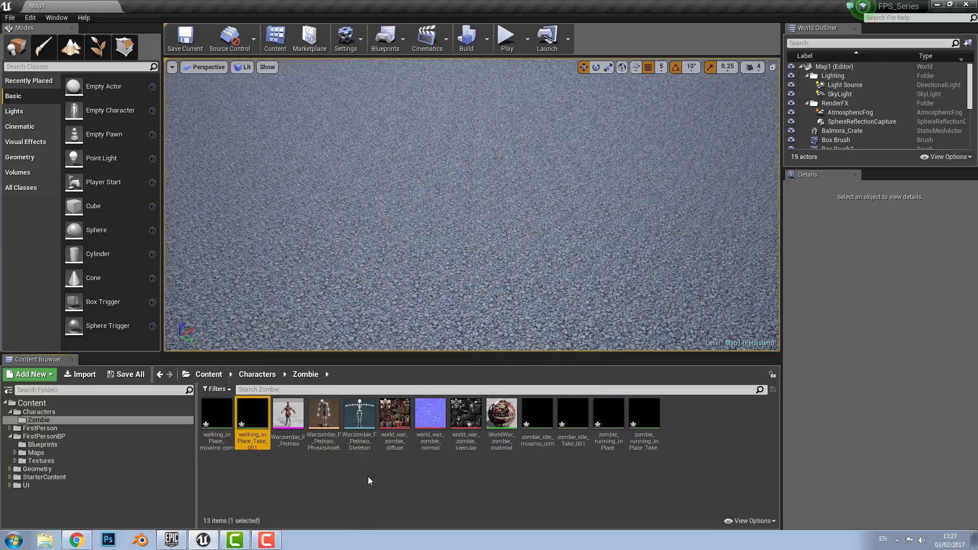
key(Delete)
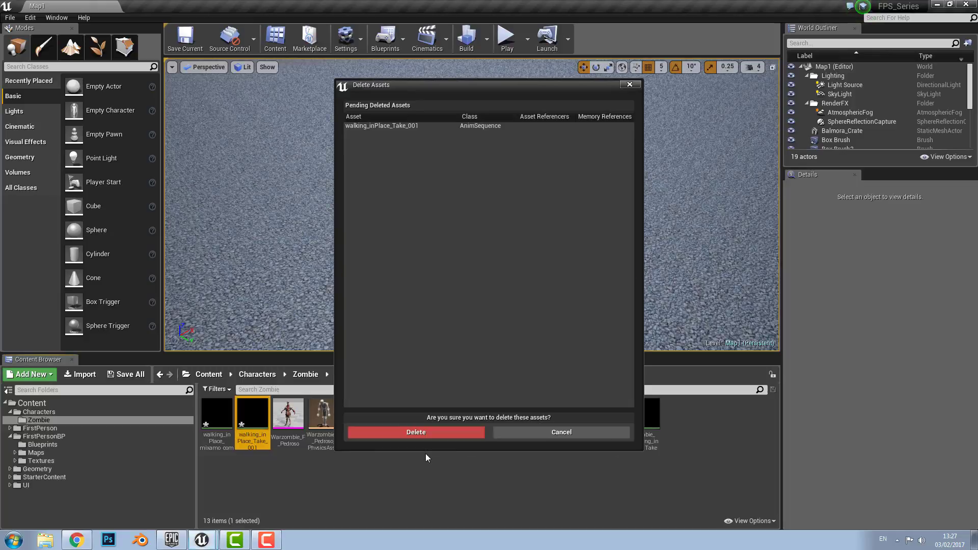
click(436, 437)
click(551, 439)
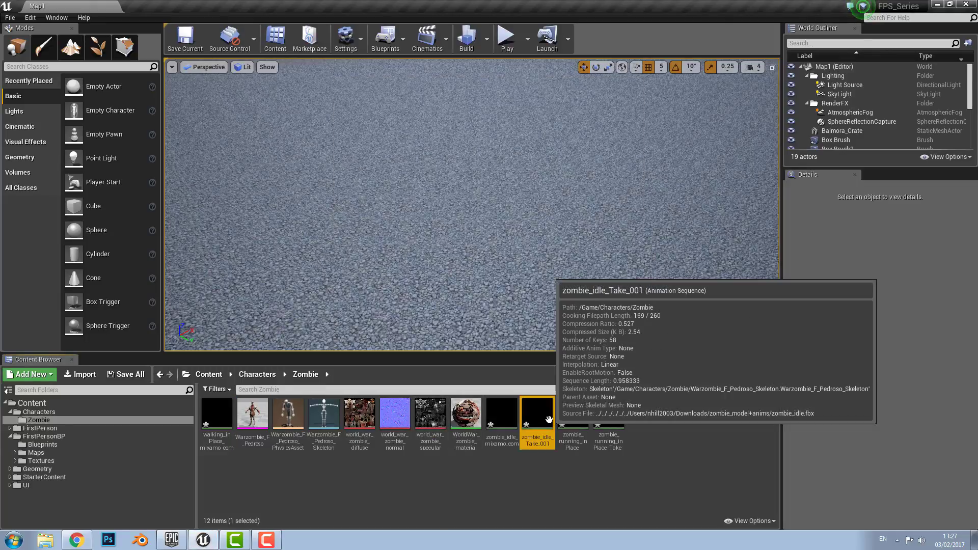
key(Delete)
click(462, 436)
click(580, 433)
key(Delete)
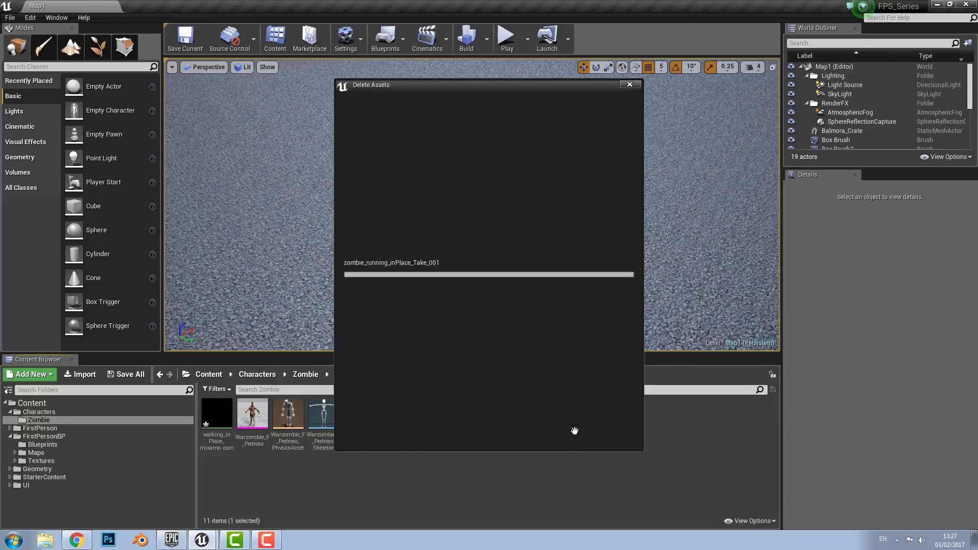
click(458, 429)
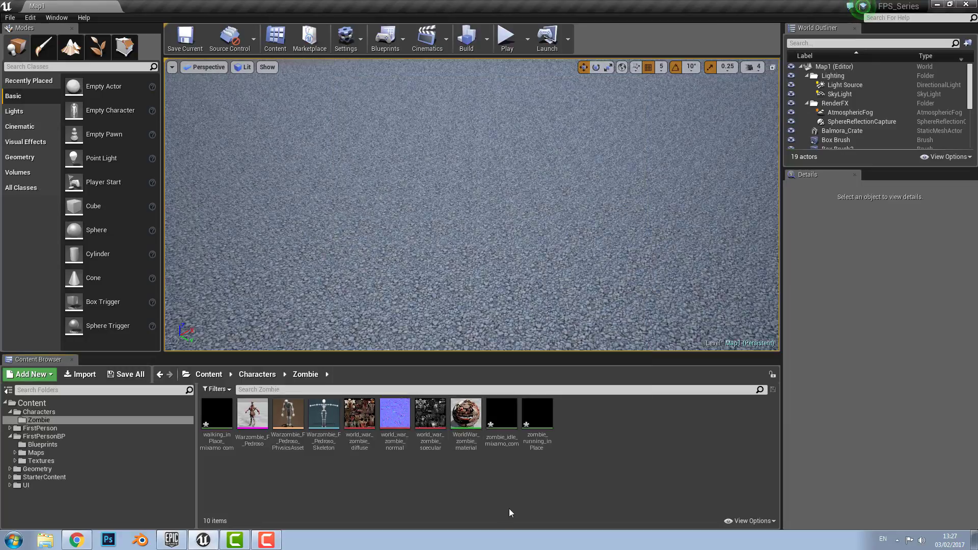
click(126, 375)
click(580, 363)
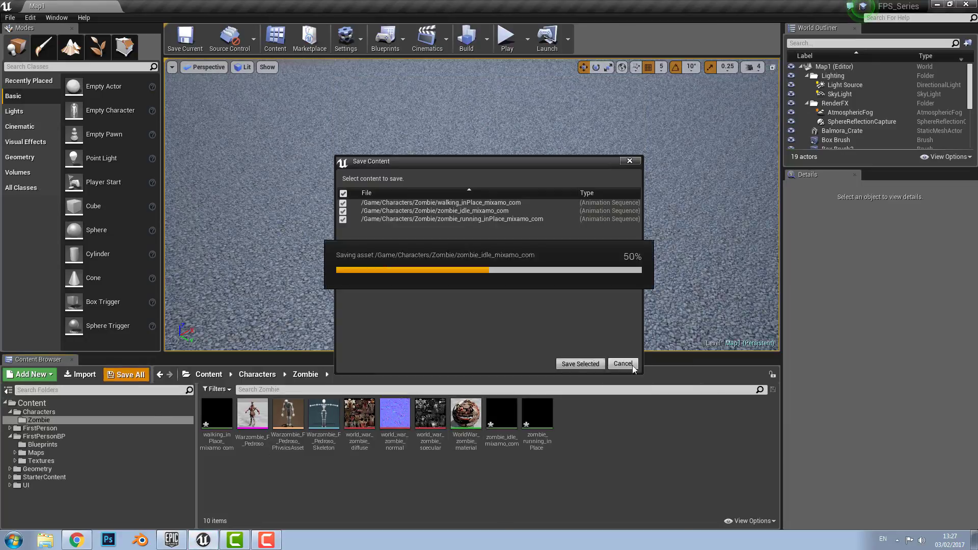
Create an Animation Blueprint in the Zombie folder targeting Warzombie_F_Pedroso_Skeleton and name it ZombieAnims
right_click(595, 447)
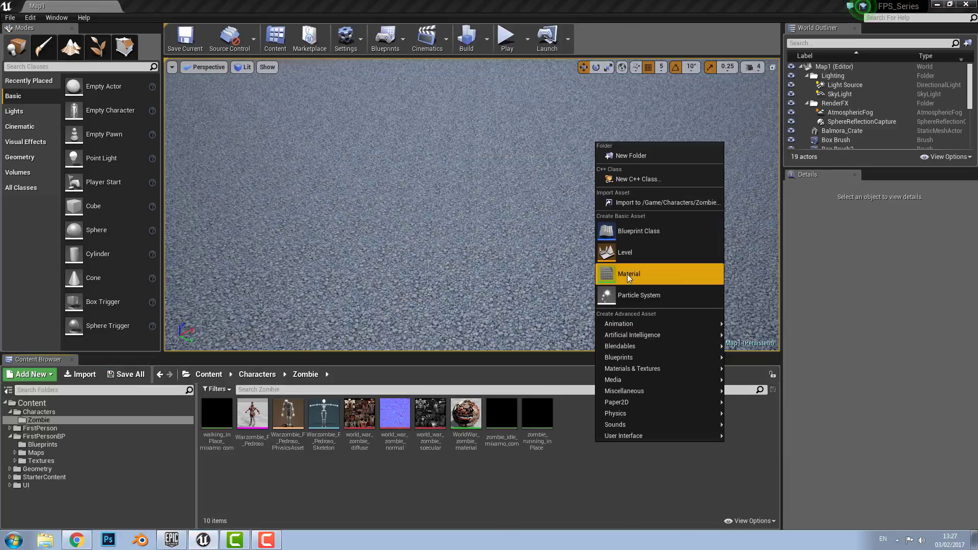
mouse_move(638, 325)
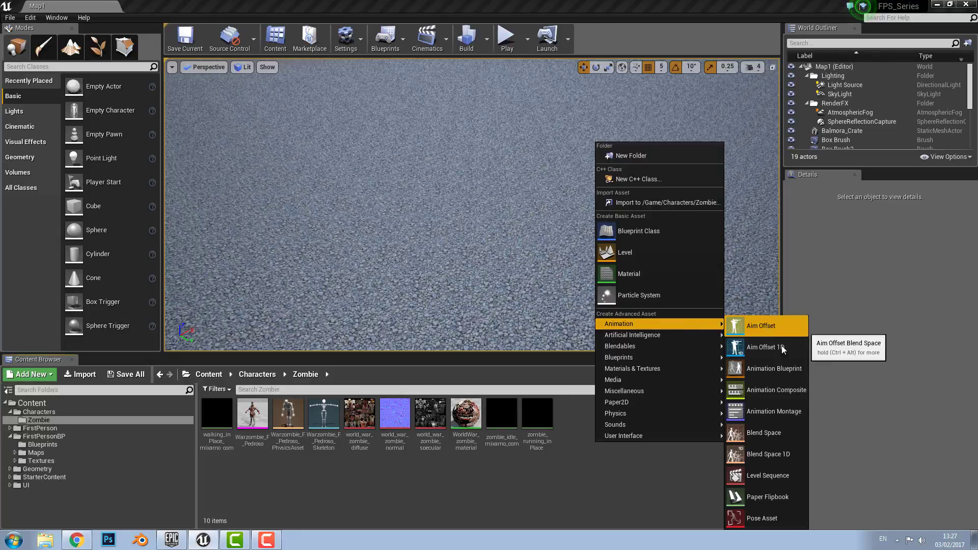
click(769, 368)
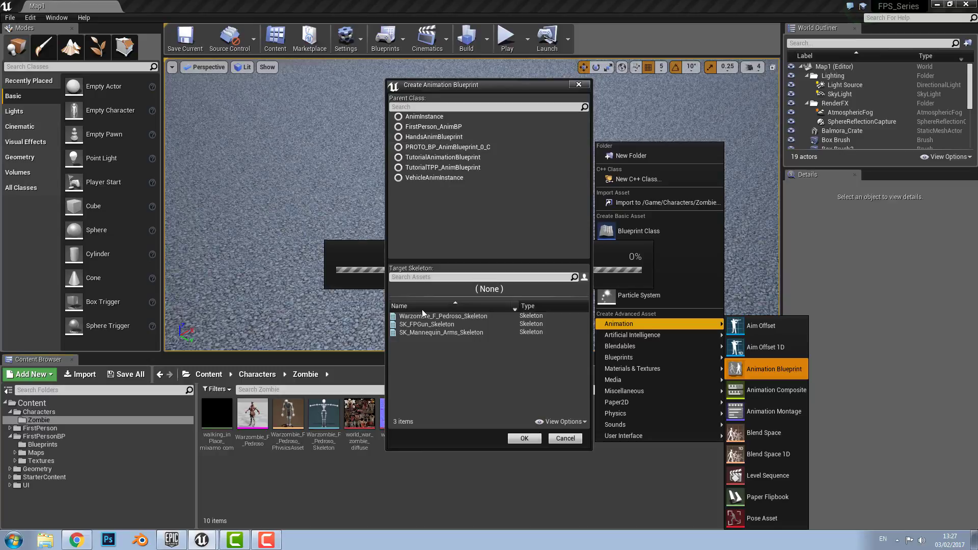
click(439, 317)
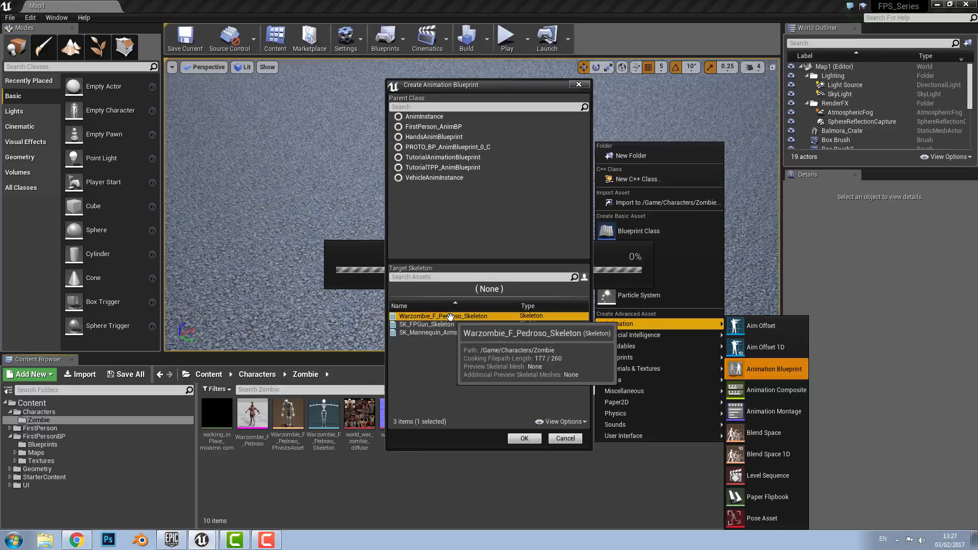
click(523, 440)
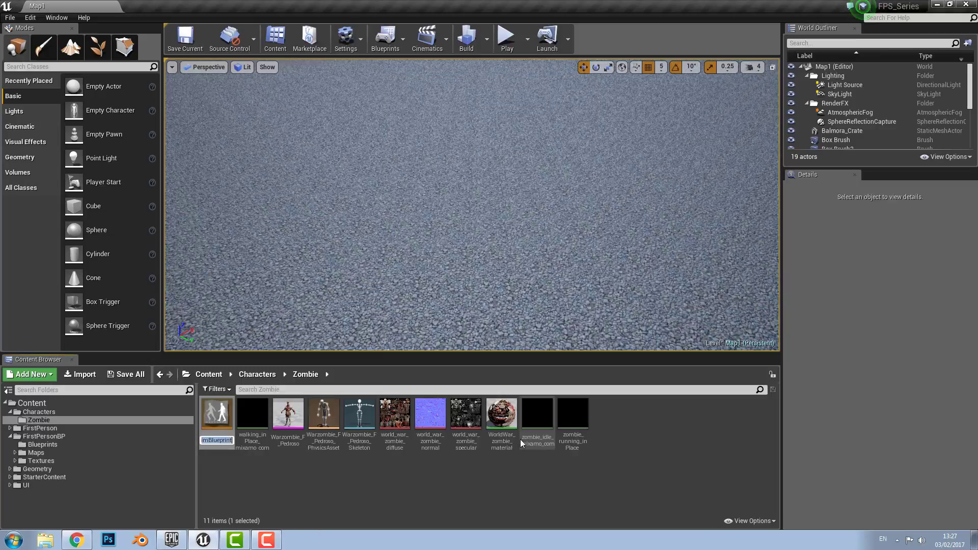
text(Z)
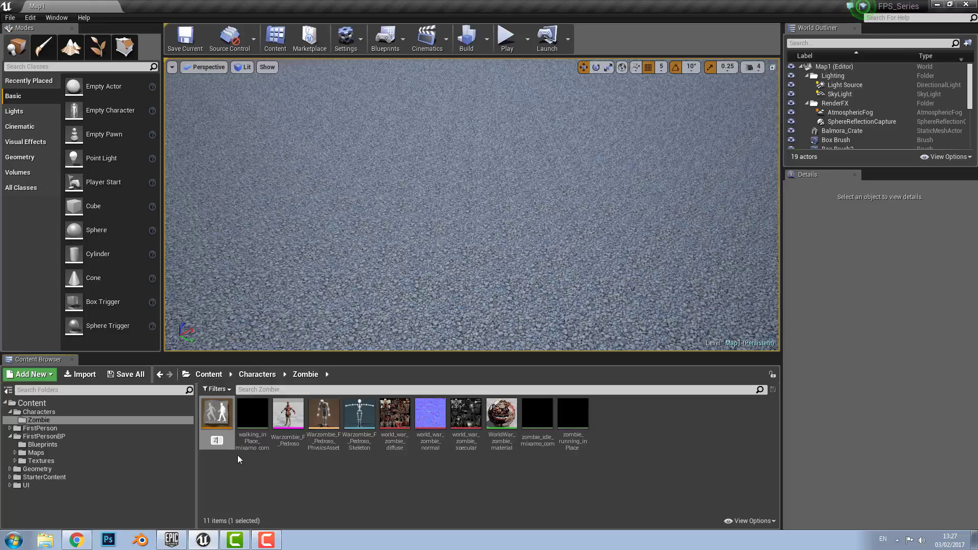
text(ombieAnims)
key(Return)
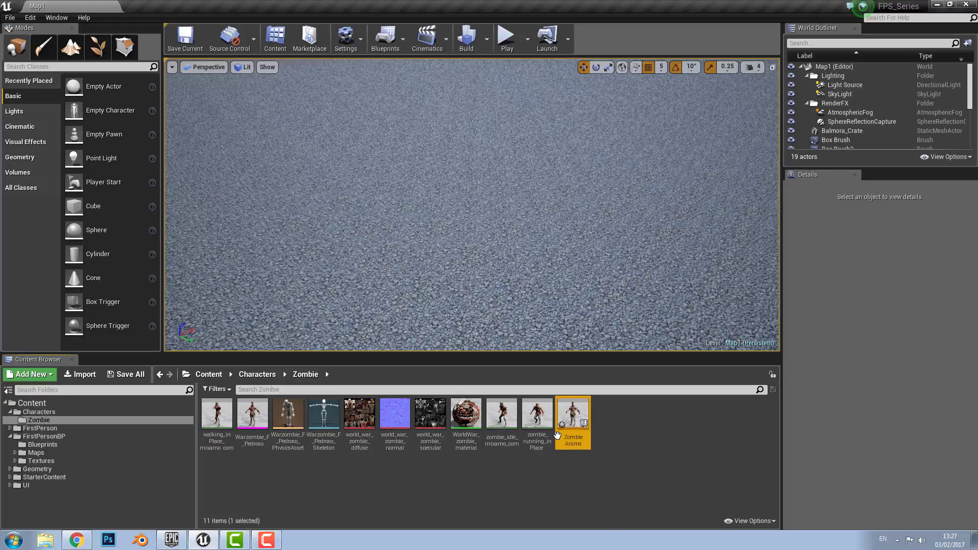
Open the ZombieAnims animation blueprint on its Event Graph and minimise its window
double_click(574, 408)
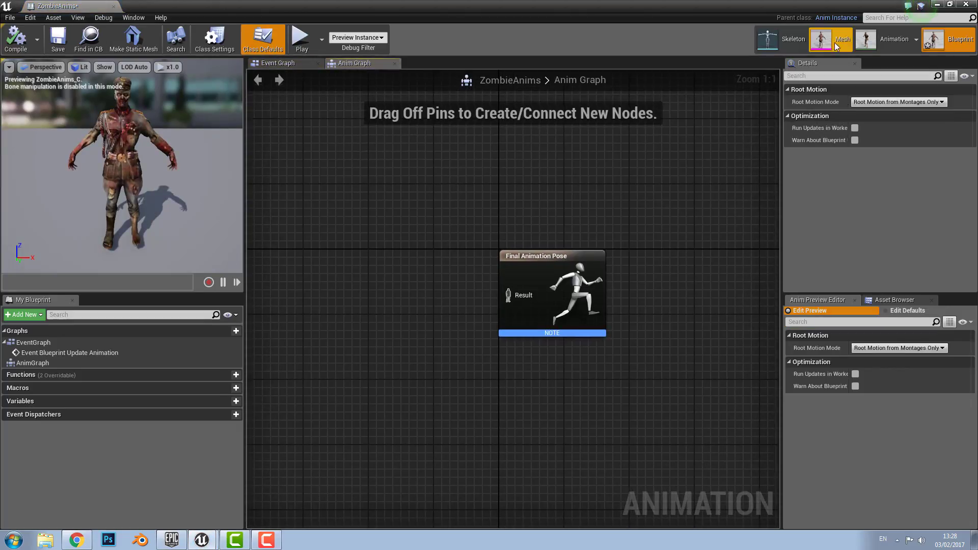
click(279, 63)
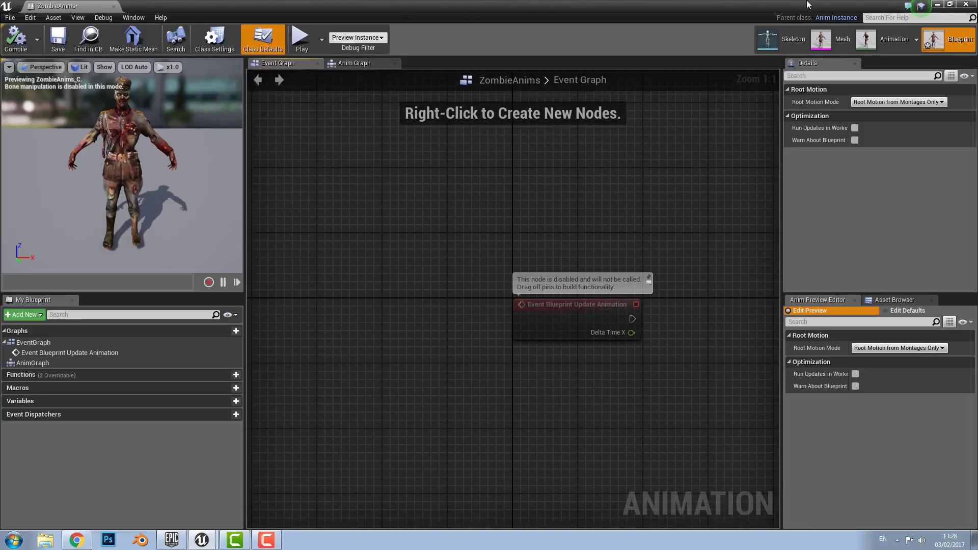
click(937, 4)
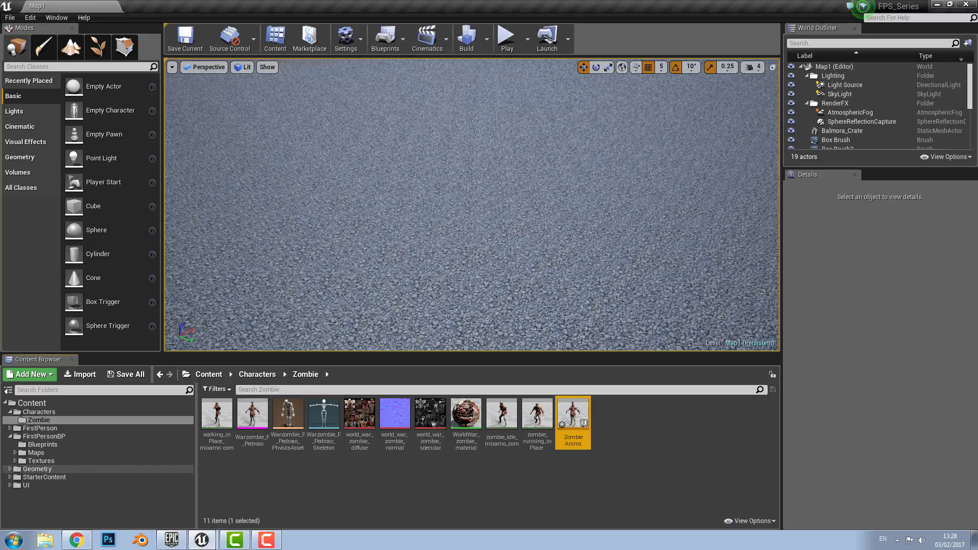
Launch Unreal Engine 4.14.3 from the Epic Games Launcher and create a Third Person Blueprint project named MyProject with starter content
click(166, 543)
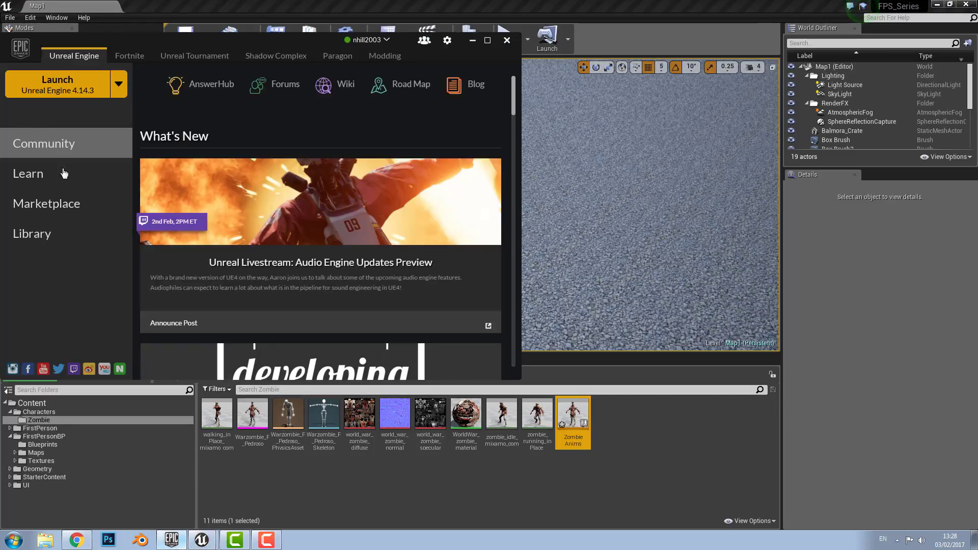
click(57, 78)
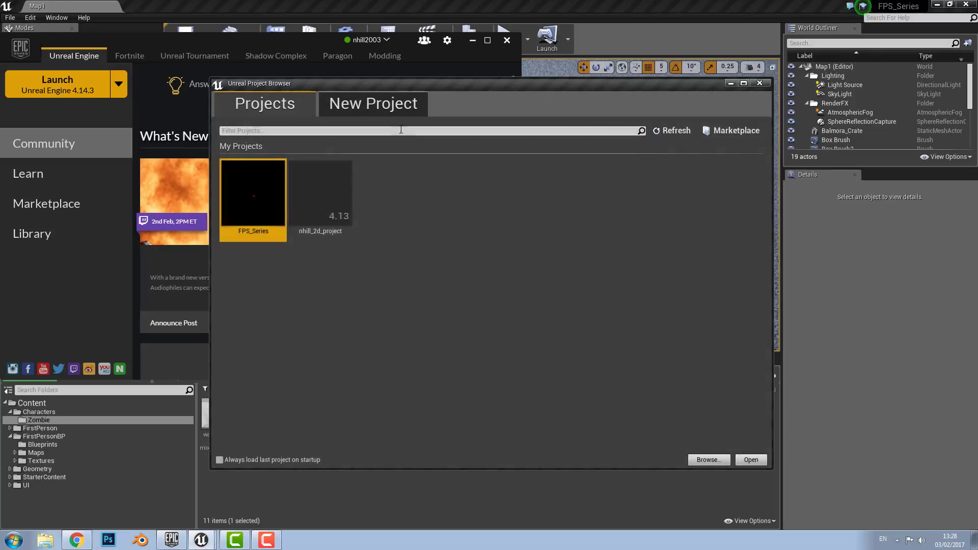
click(373, 104)
scroll(362, 255, down, 1)
scroll(336, 253, up, 1)
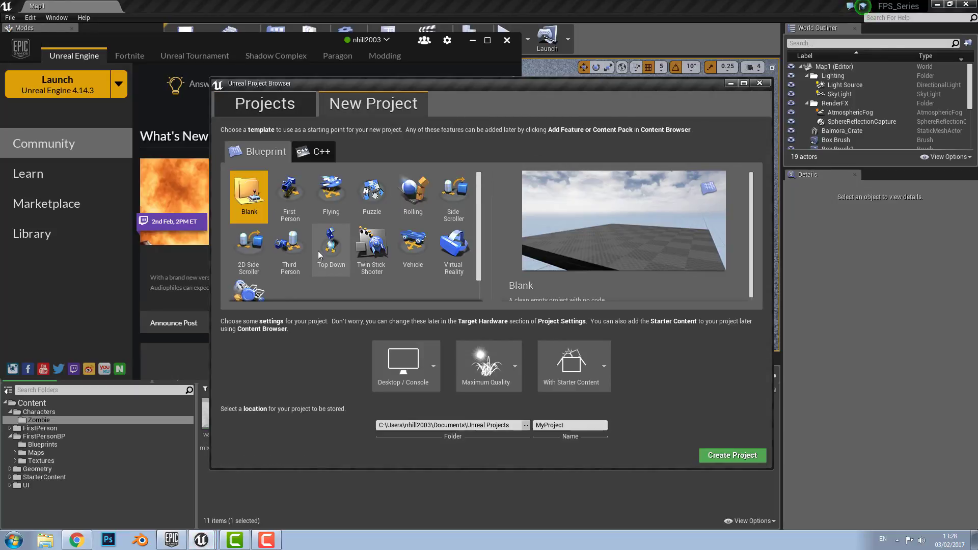
click(292, 250)
scroll(611, 258, down, 2)
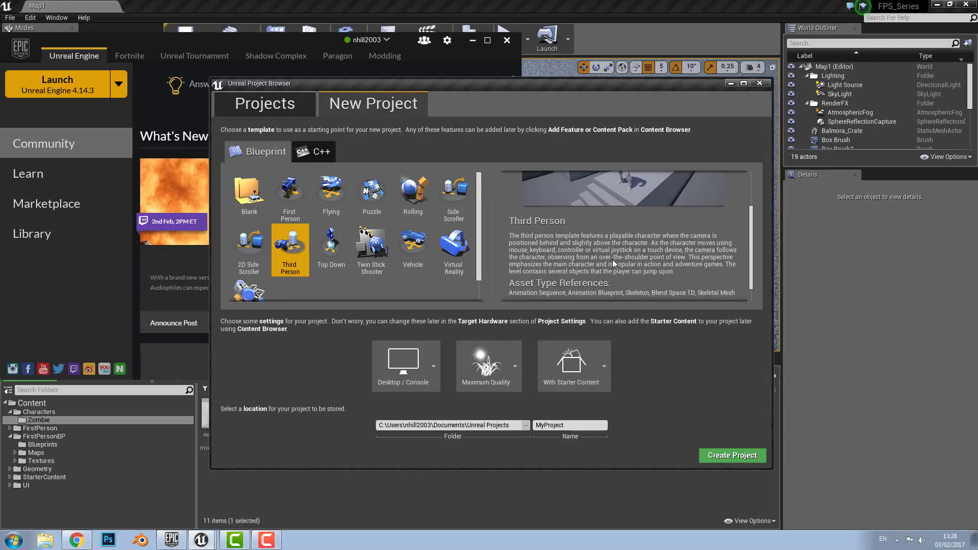
scroll(617, 260, up, 2)
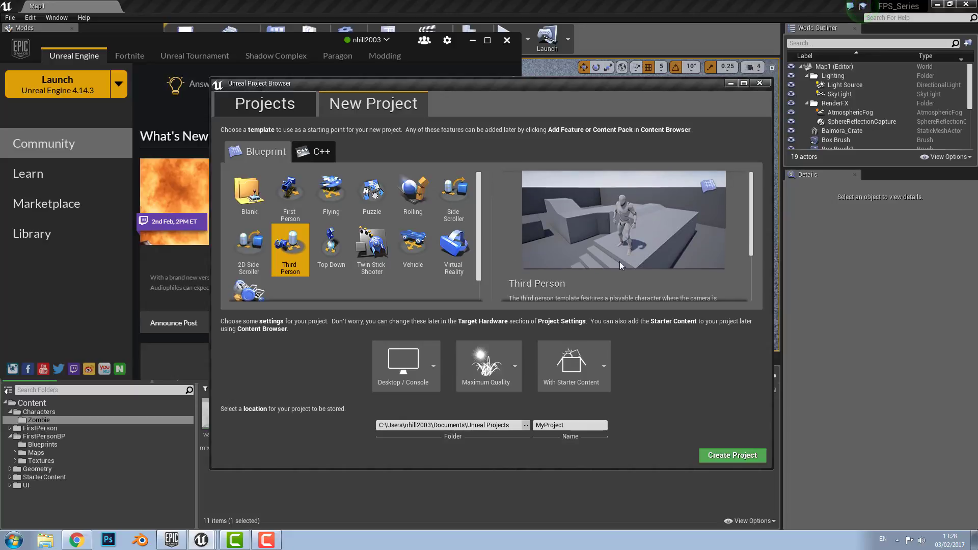
click(712, 453)
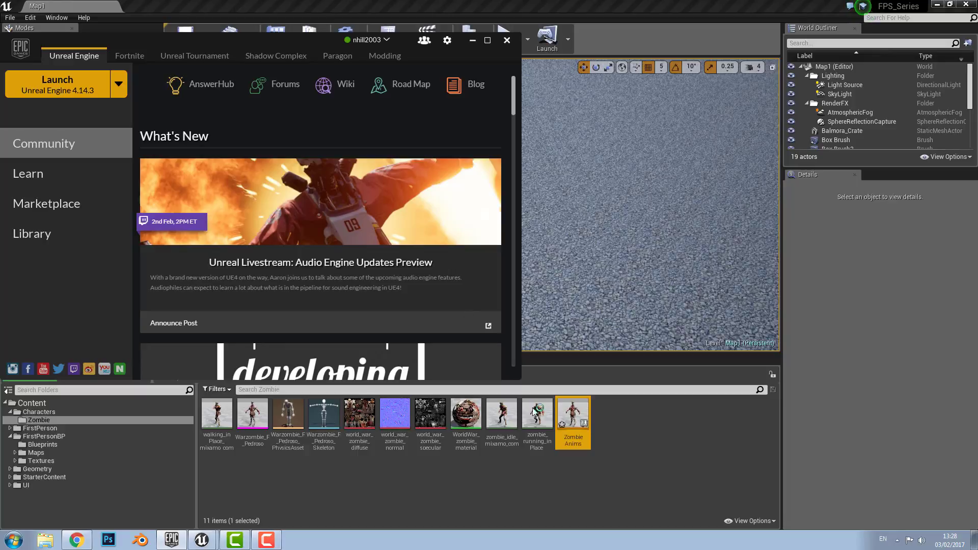
Minimise the Epic Games Launcher and switch to the Unreal Editor window of MyProject
click(471, 42)
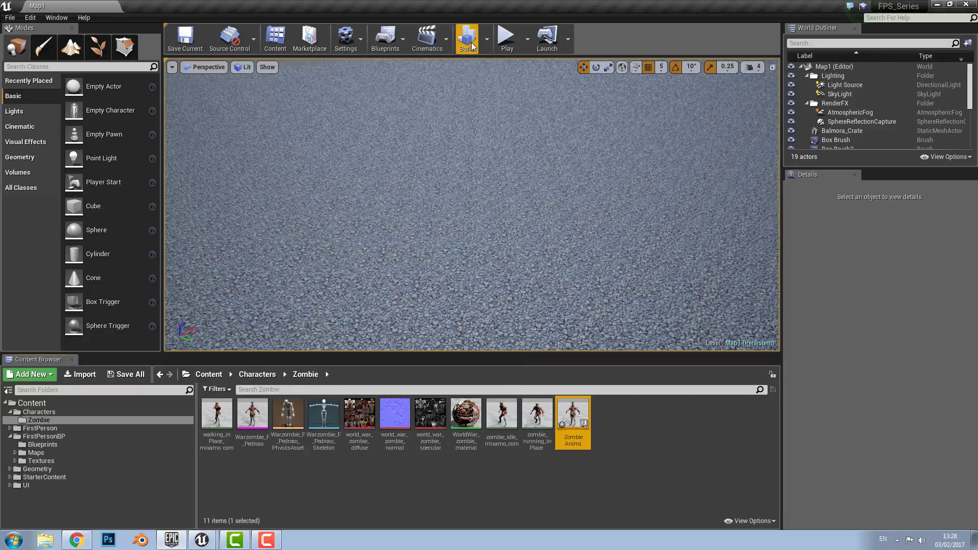
click(202, 540)
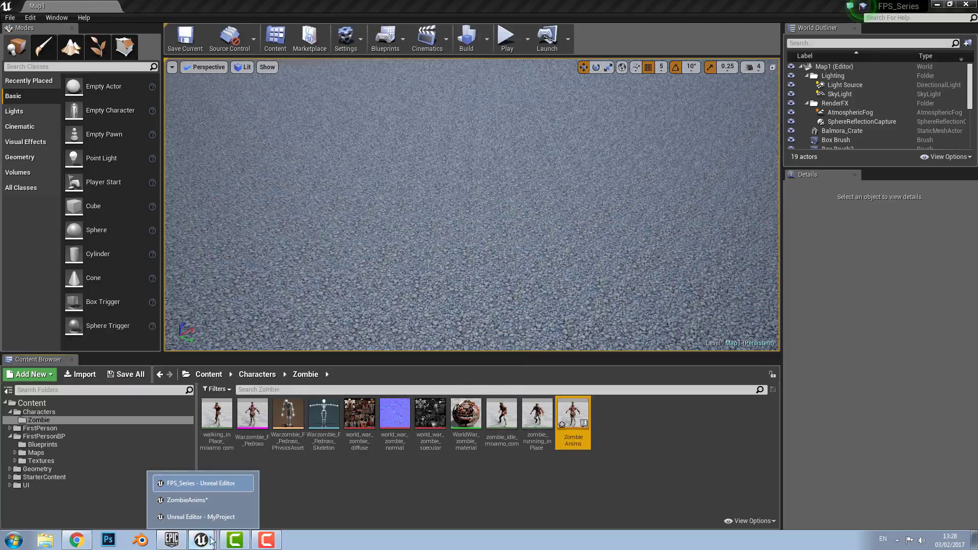
click(191, 516)
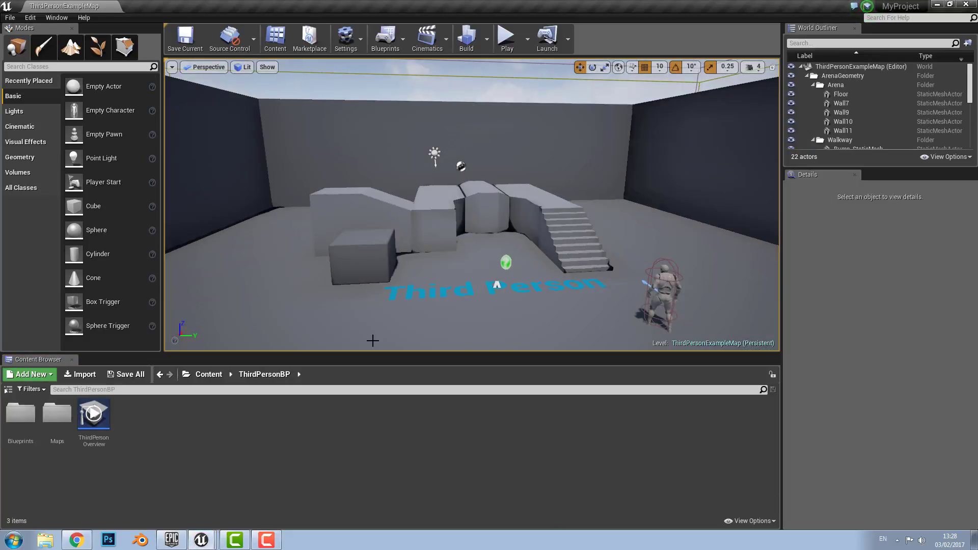
Reveal the content folder tree in MyProject and inspect the Mesh folder under Mannequin/Character
click(8, 390)
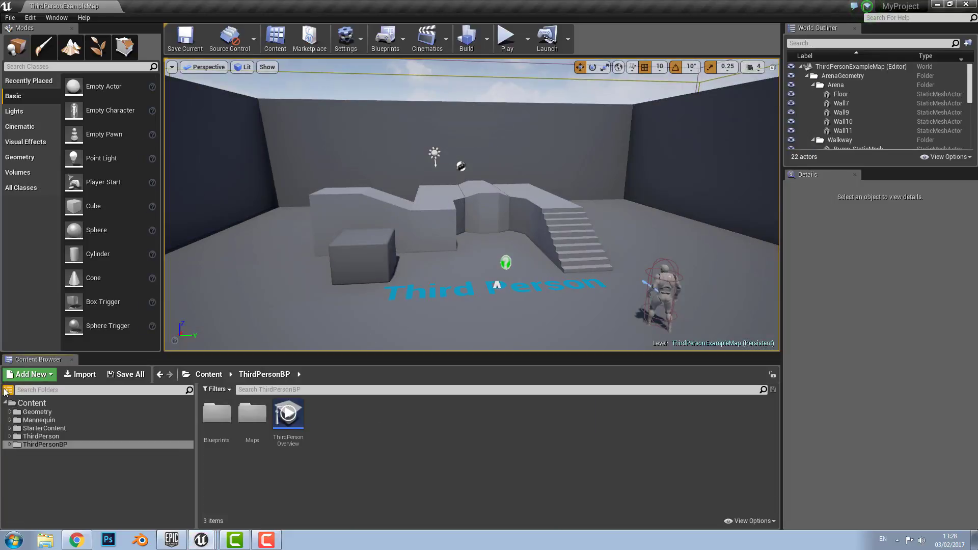
click(41, 421)
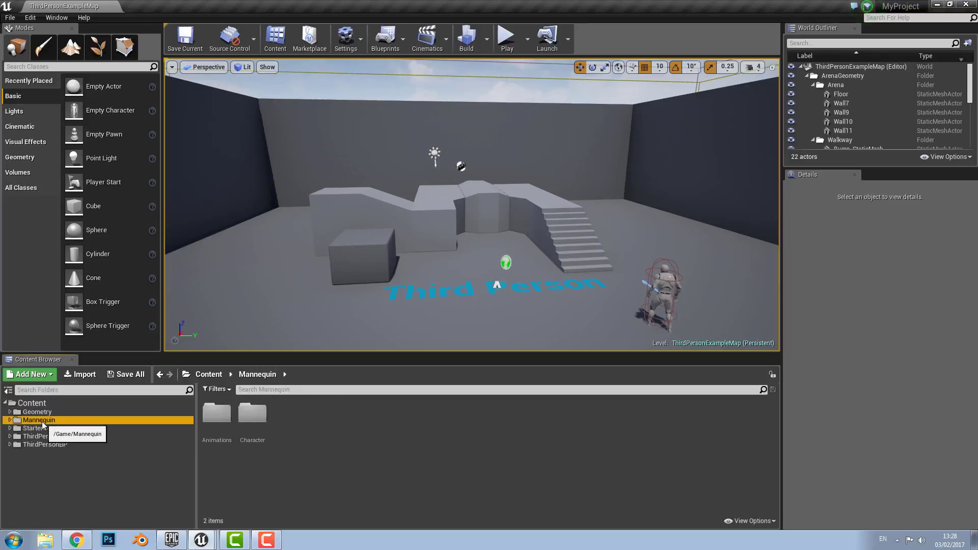
double_click(252, 411)
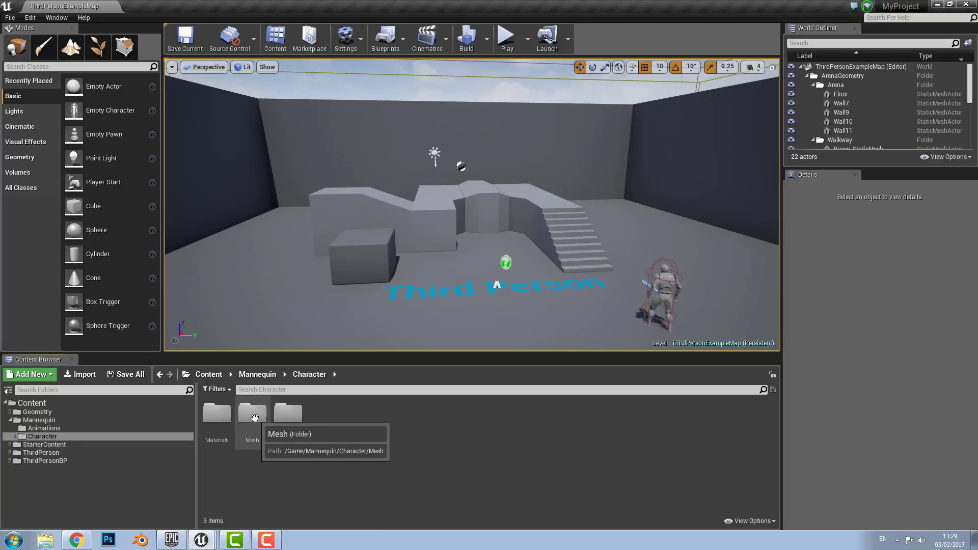
double_click(253, 412)
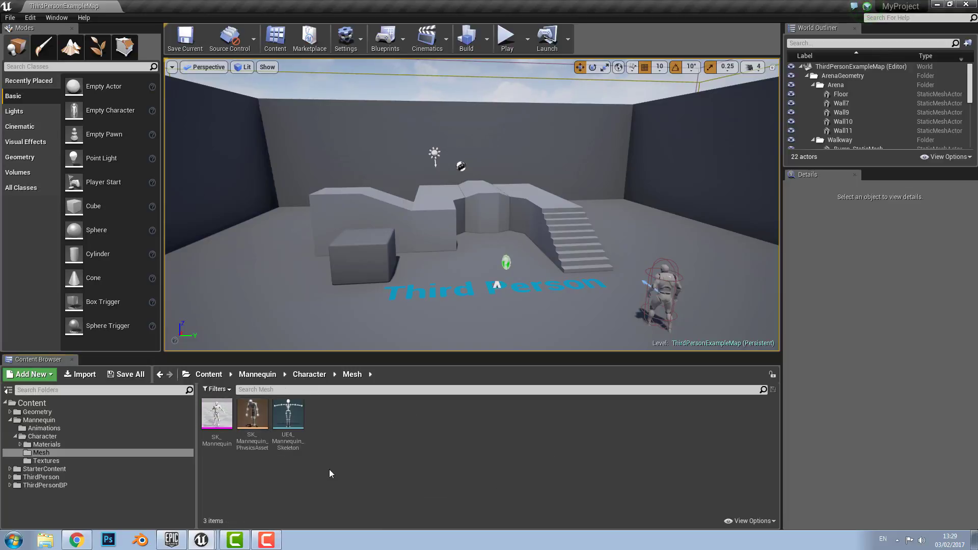
Open the ThirdPerson_AnimBP animation blueprint from the Mannequin/Animations folder
click(267, 376)
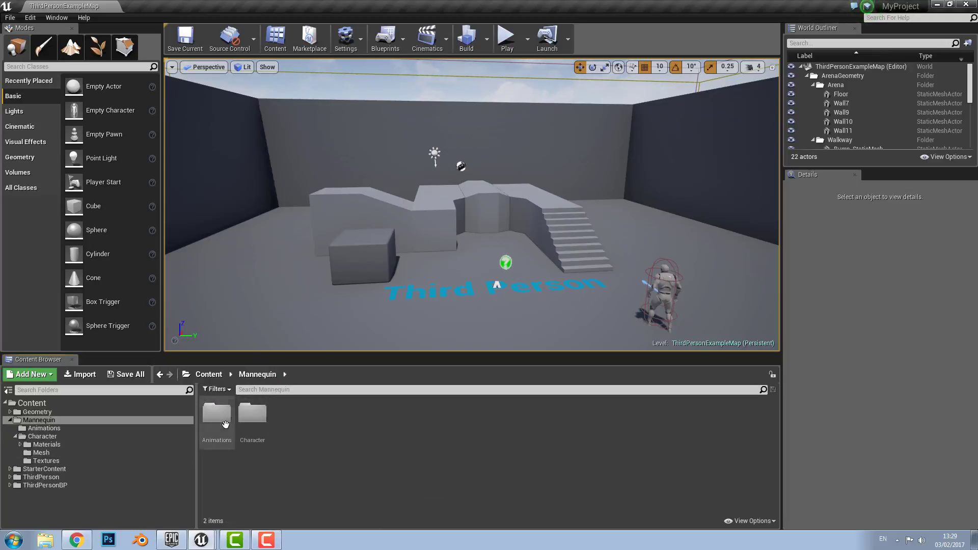
double_click(217, 414)
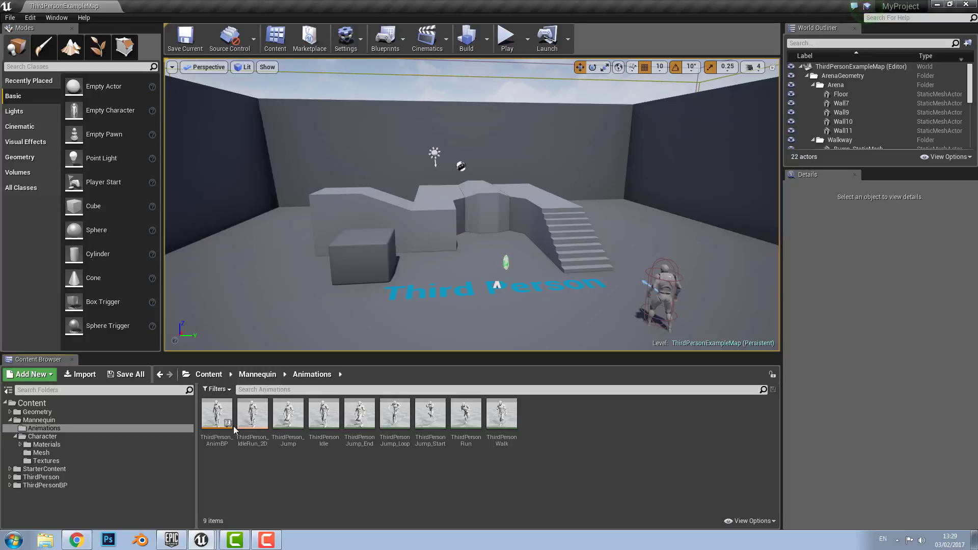
double_click(213, 410)
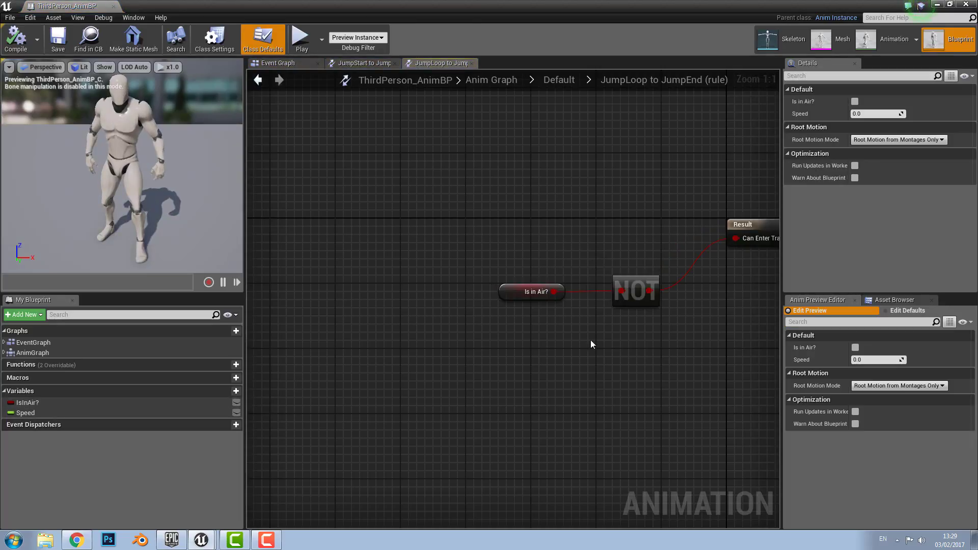
Select and copy all nodes and comment boxes in the Event Graph of ThirdPerson_AnimBP
right_drag(604, 359, 456, 378)
scroll(456, 378, down, 2)
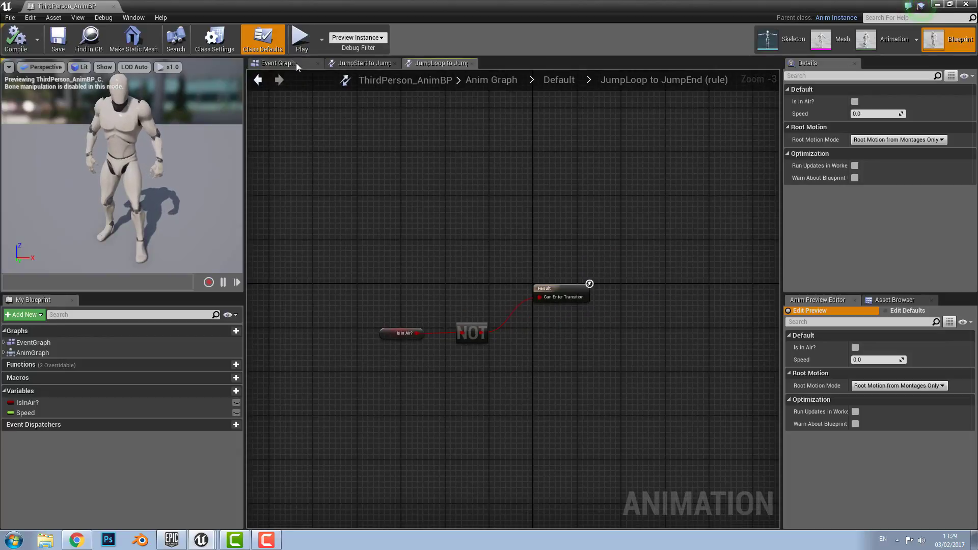
click(284, 63)
right_drag(561, 290, 510, 331)
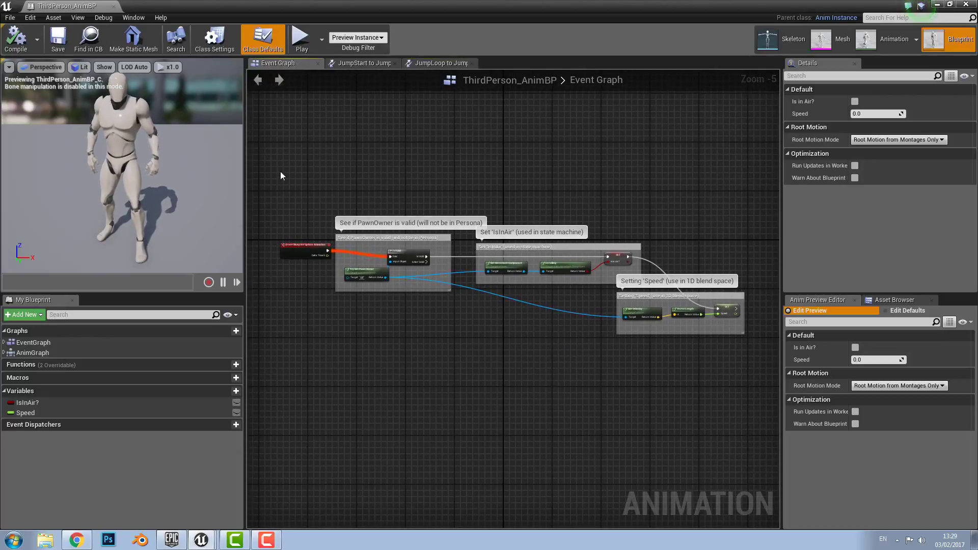
drag(274, 192, 568, 303)
drag(766, 357, 767, 356)
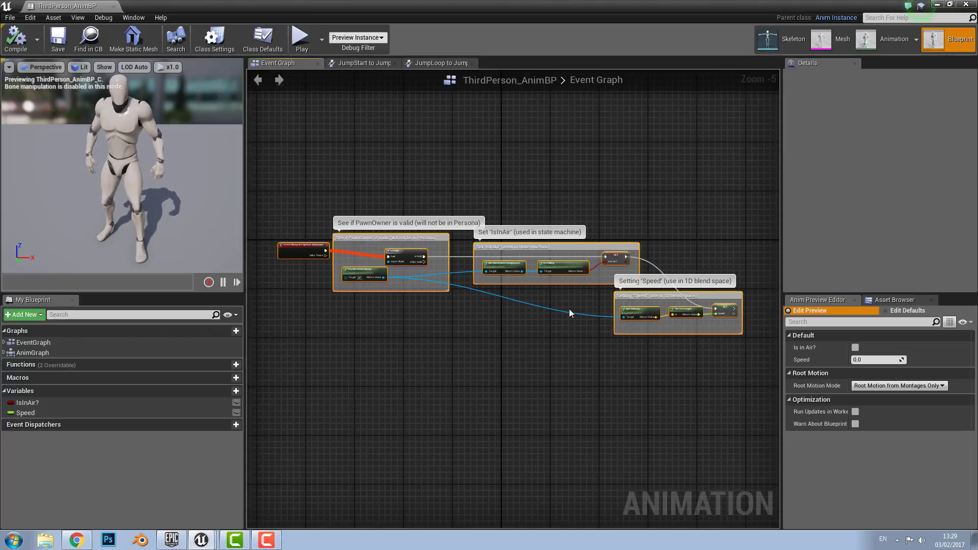
Switch to ZombieAnims and paste the copied nodes into its Event Graph
mouse_move(216, 535)
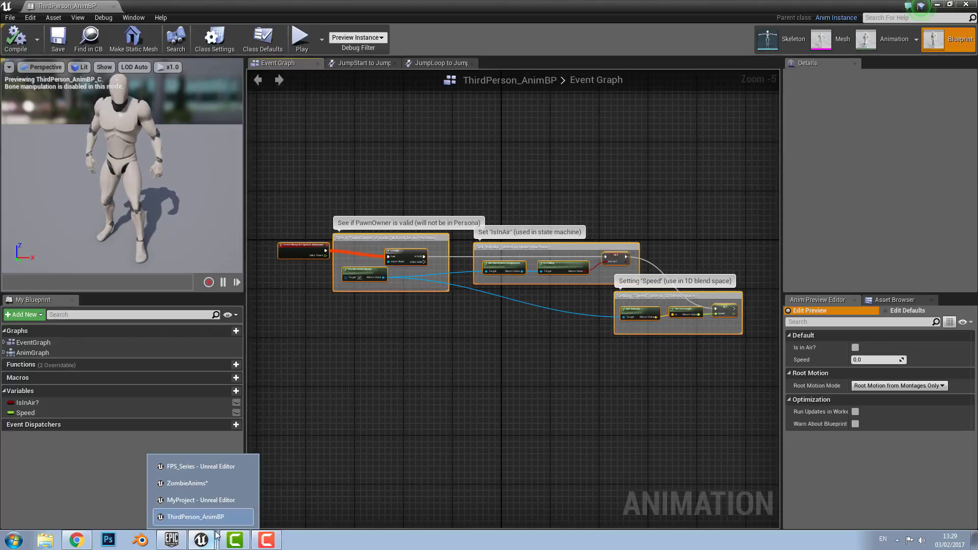
click(195, 486)
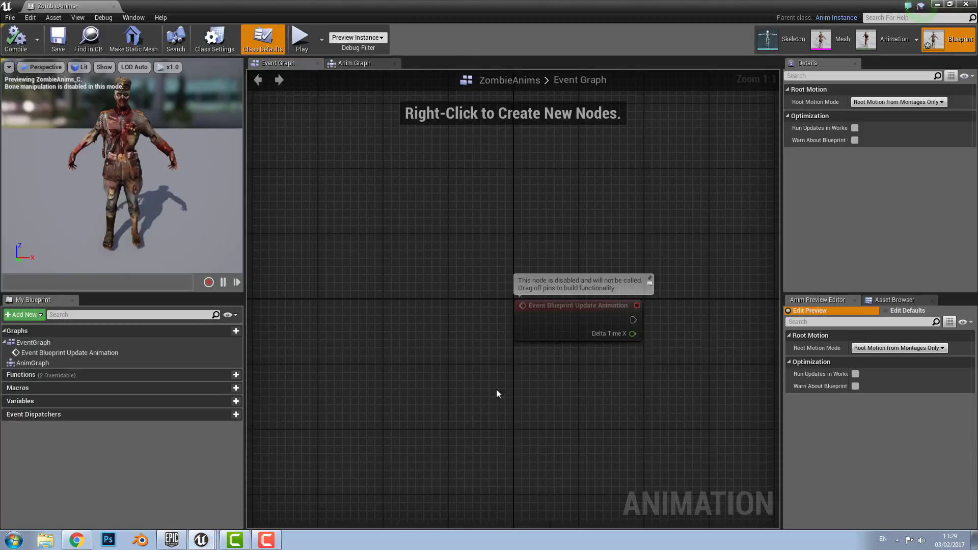
scroll(496, 390, down, 2)
key(ctrl+v)
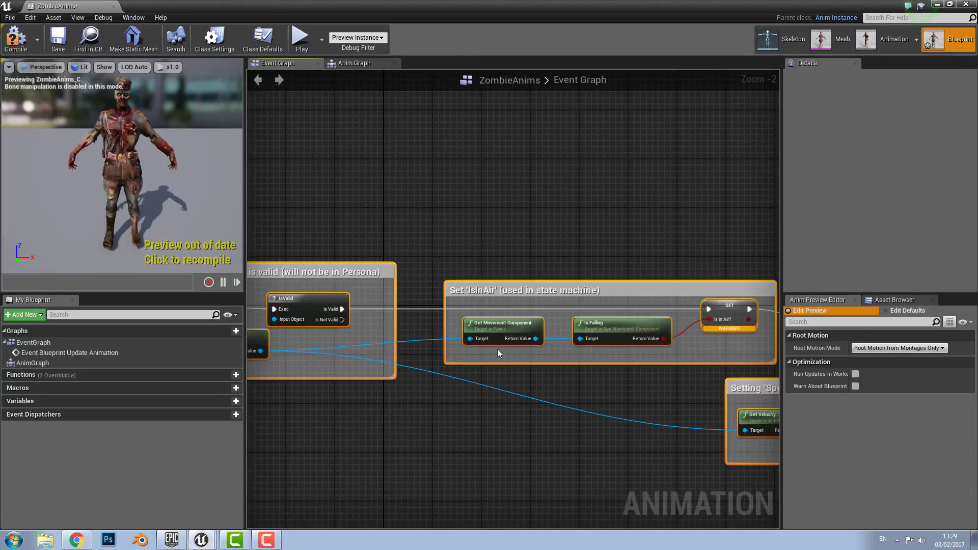
scroll(487, 405, down, 6)
scroll(465, 444, up, 3)
right_drag(466, 445, 419, 396)
click(474, 382)
scroll(473, 381, up, 1)
scroll(470, 369, down, 1)
scroll(465, 378, up, 2)
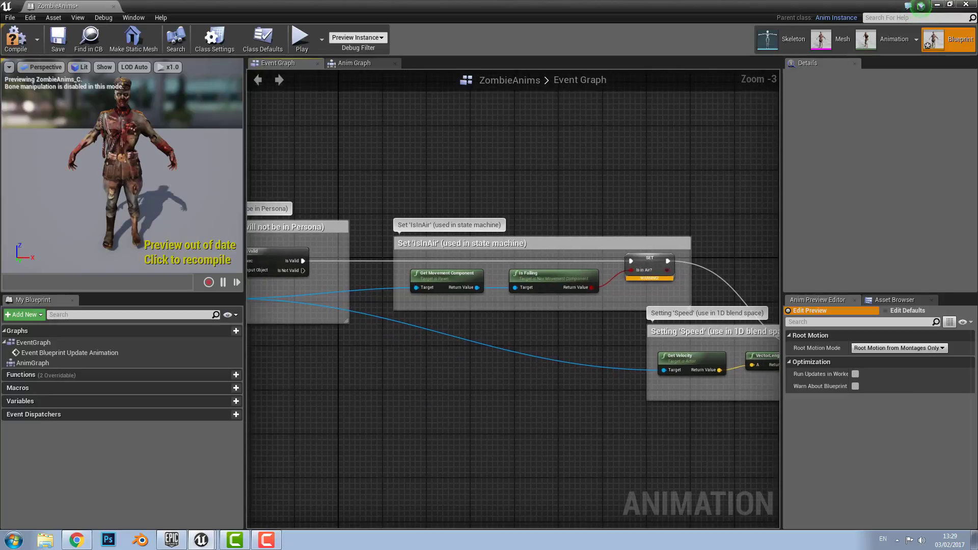
Add a Boolean variable named IsInAir? to the ZombieAnims blueprint
click(236, 401)
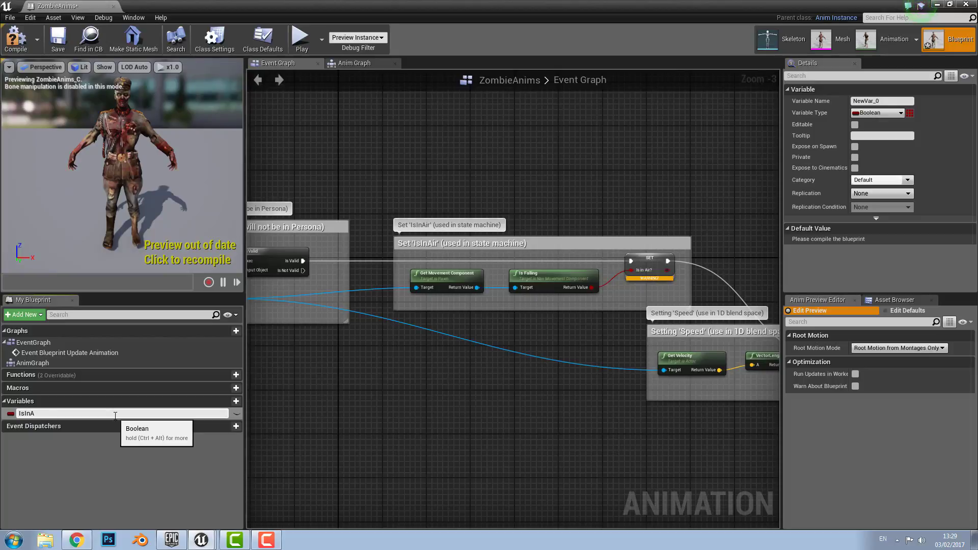
text(IsInAir?)
key(Return)
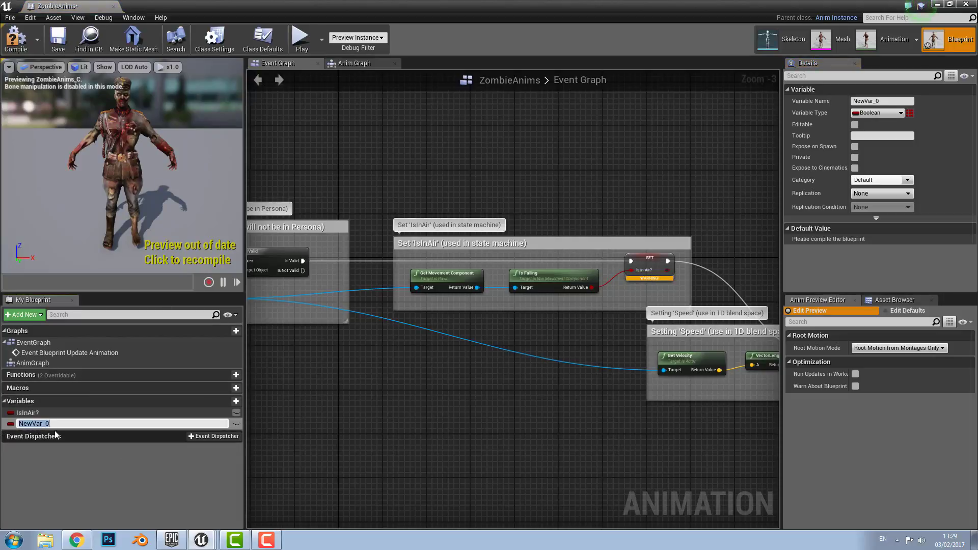
Add a second variable named Speed and change its variable type to Float
text(Speed)
key(Return)
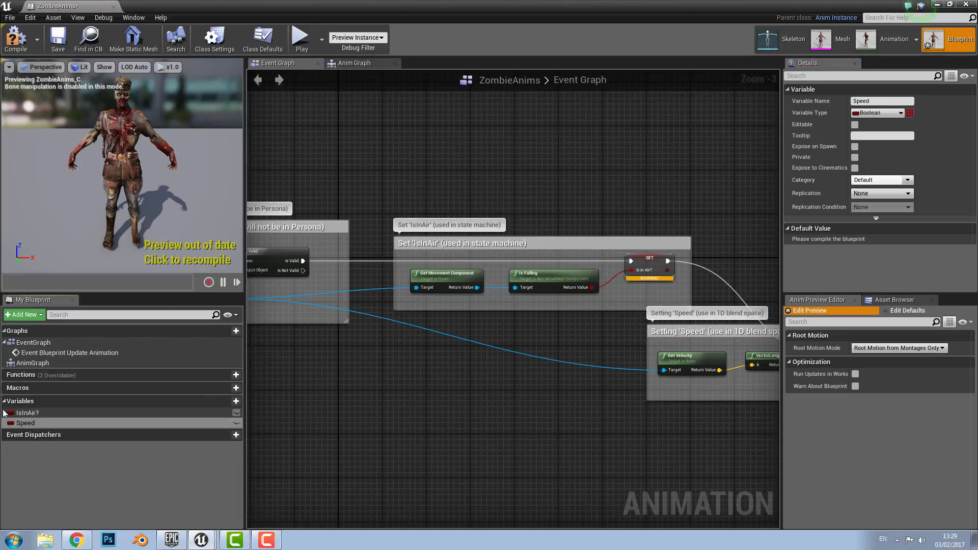
click(10, 424)
click(47, 249)
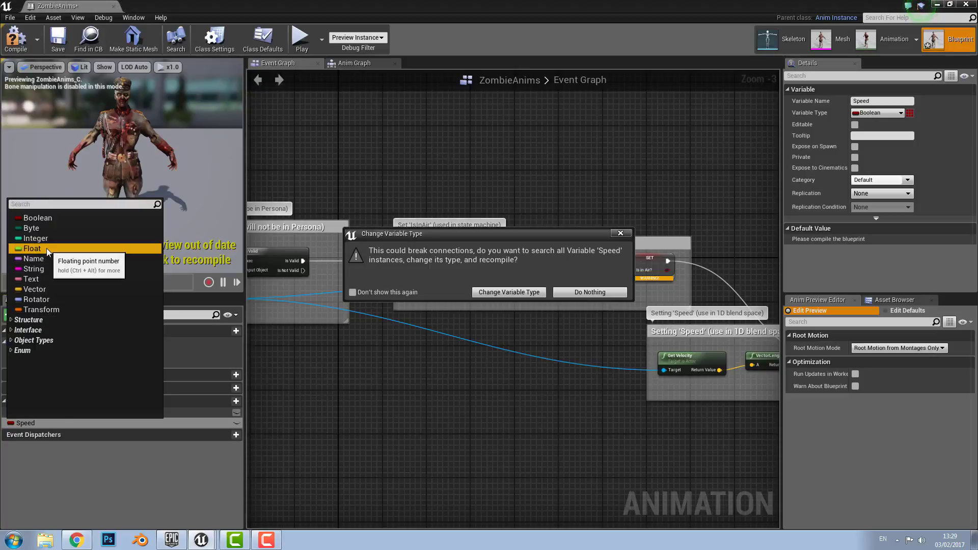
click(531, 294)
Dismiss the incomplete-search notice in the Find Results without indexing the blueprints
right_drag(593, 364, 505, 318)
scroll(472, 347, down, 1)
click(491, 513)
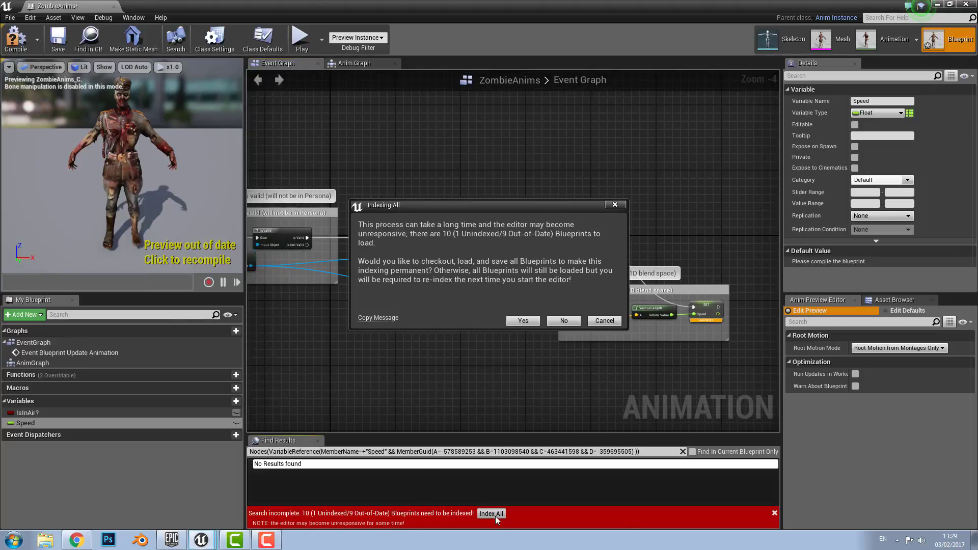
click(605, 321)
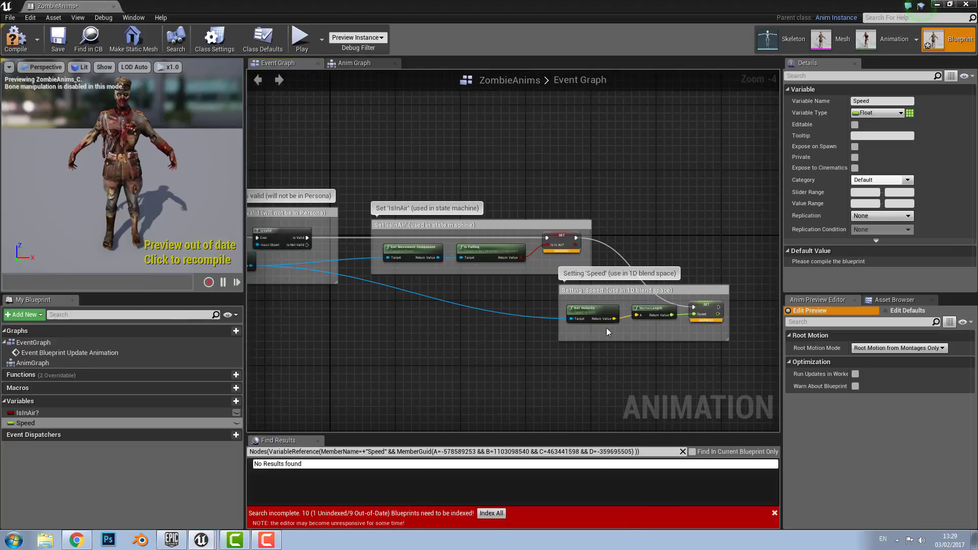
click(775, 513)
Compile and save the ZombieAnims animation blueprint
right_drag(523, 346, 600, 402)
scroll(600, 402, down, 2)
right_drag(542, 364, 472, 308)
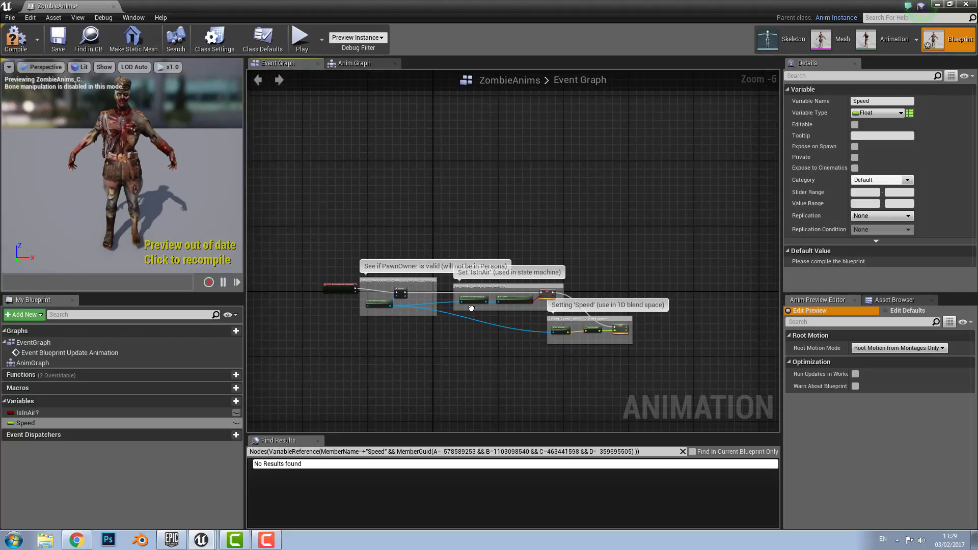
scroll(472, 309, up, 1)
click(16, 38)
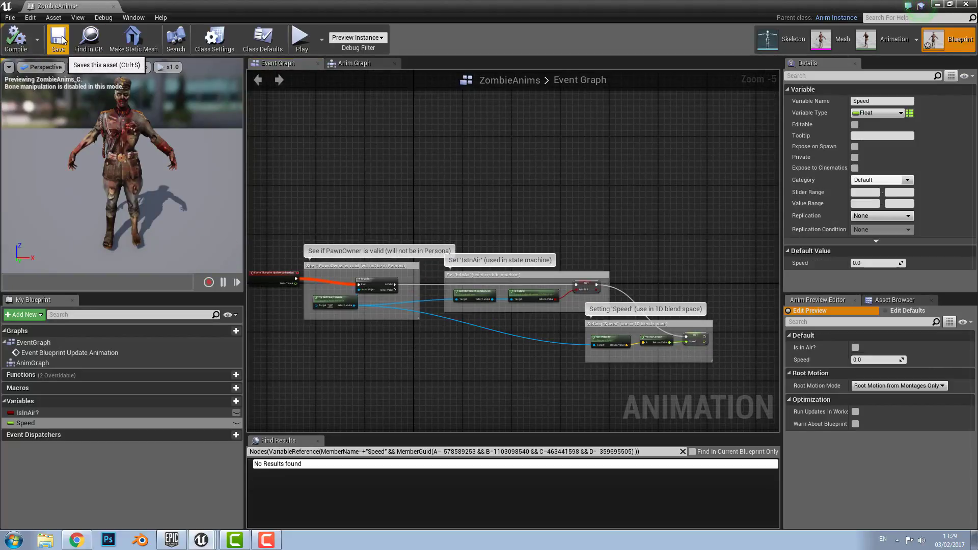
click(64, 41)
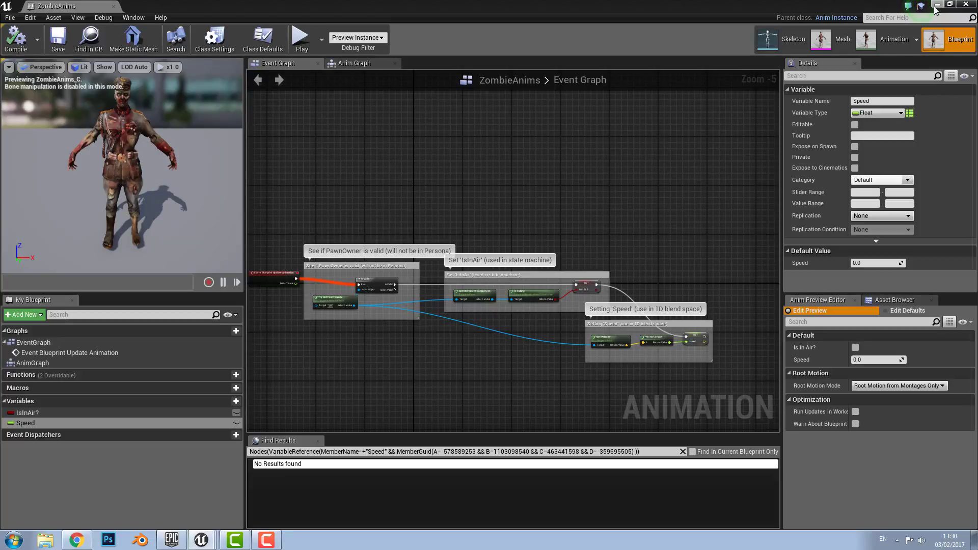
Switch to ThirdPerson_AnimBP and copy the Default state machine node from its Anim Graph
click(936, 6)
click(202, 543)
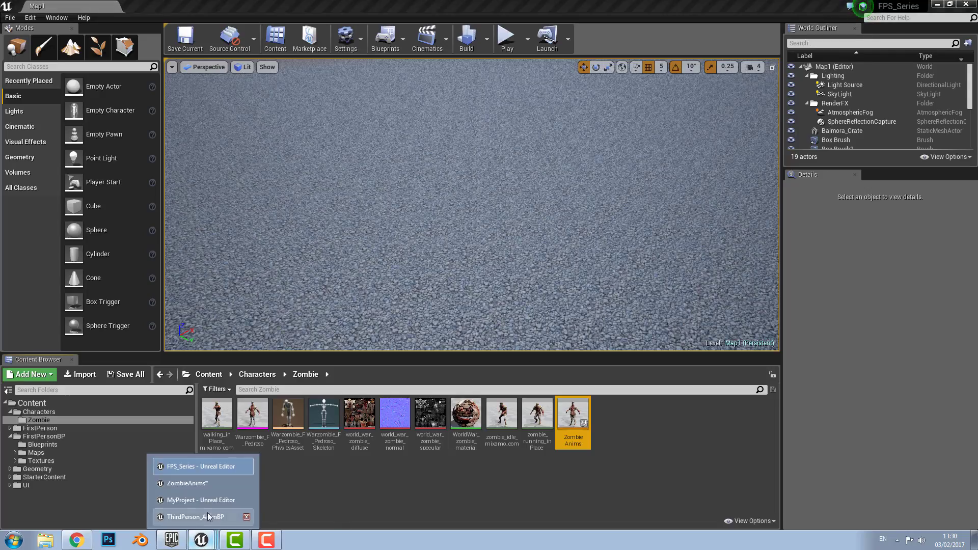
click(199, 518)
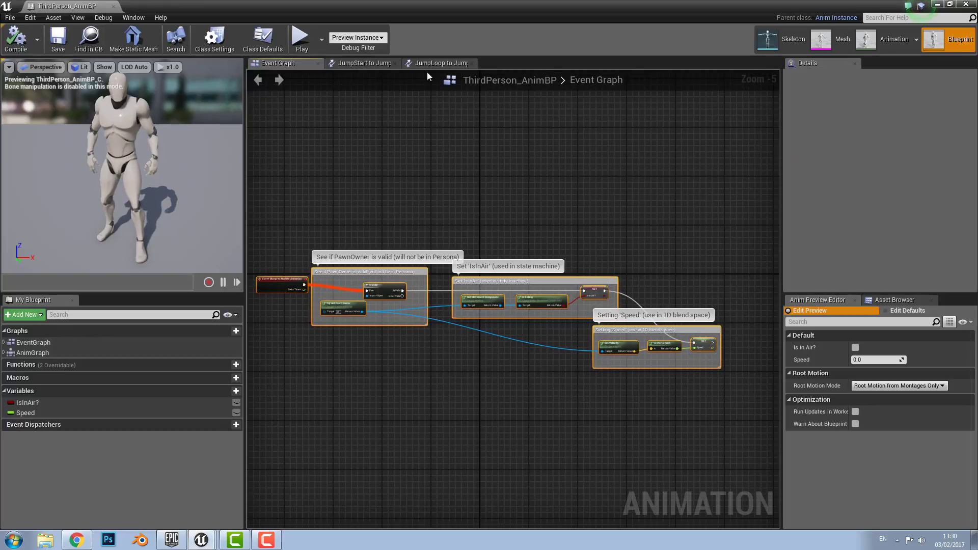
double_click(44, 356)
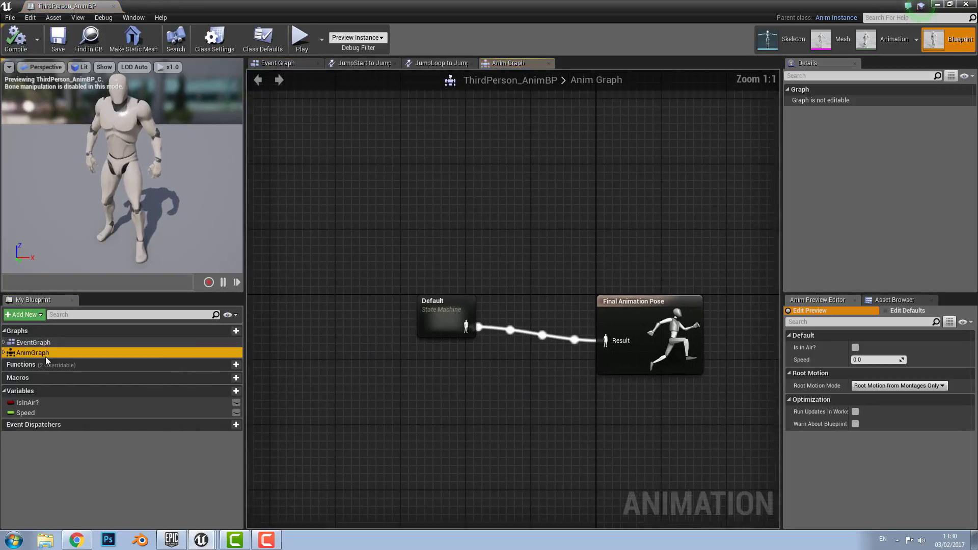
right_click(441, 325)
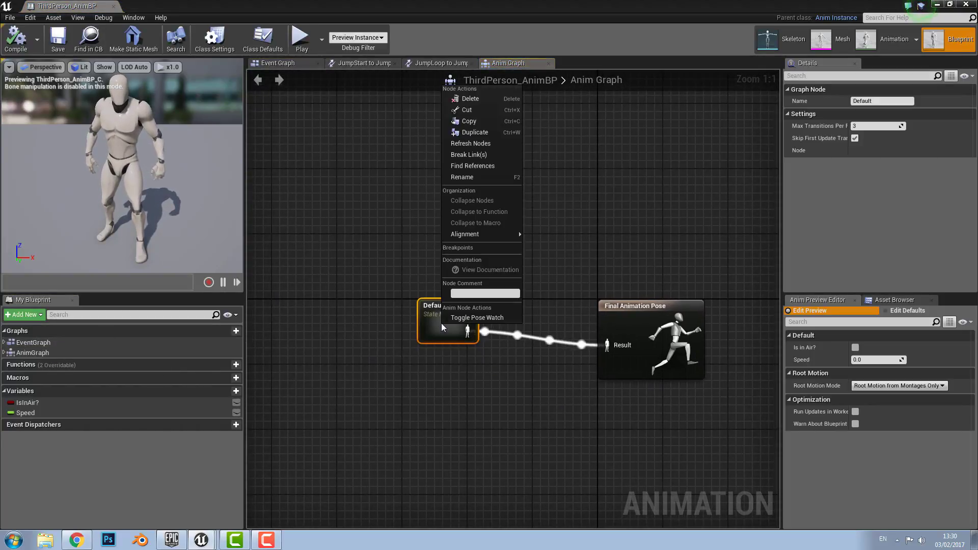
click(465, 122)
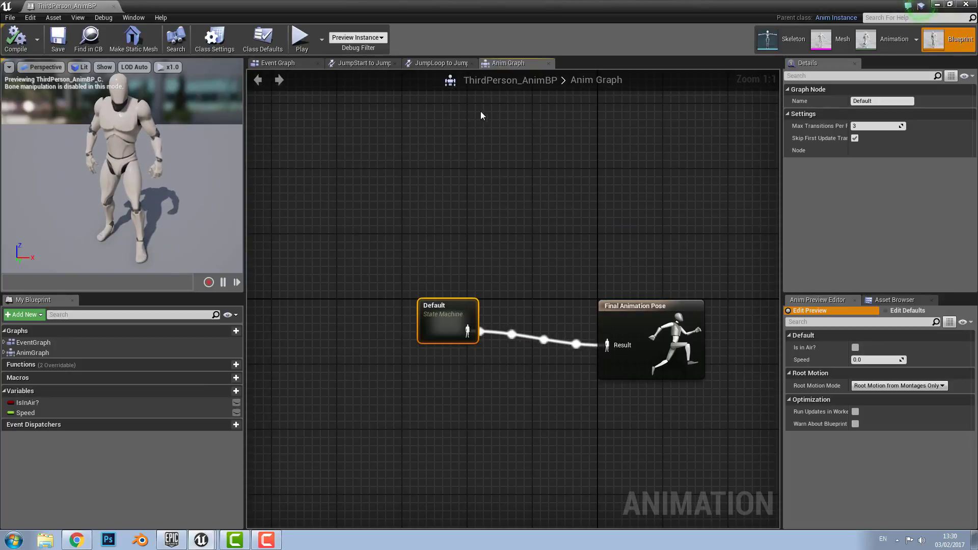
Paste the Default state machine into the Anim Graph of ZombieAnims and connect it to the Final Animation Pose result
click(201, 539)
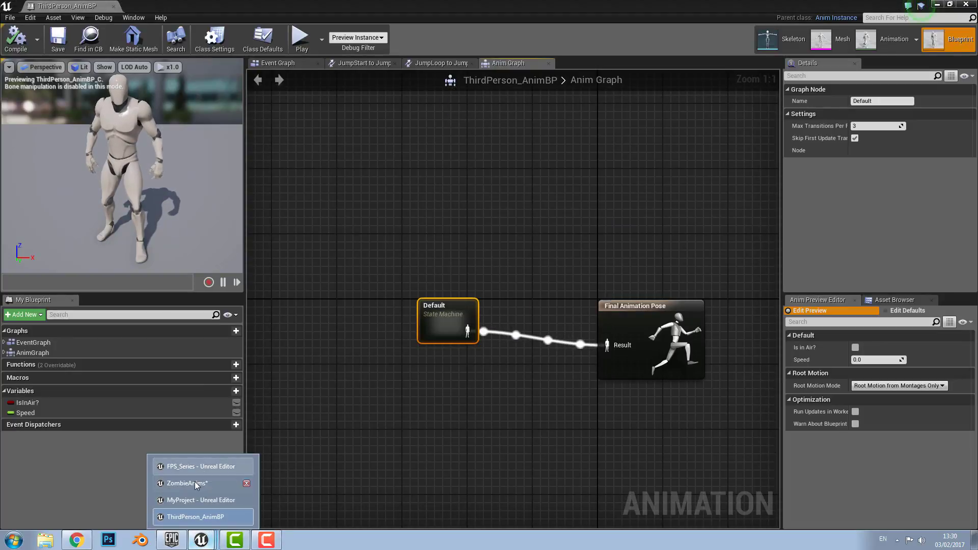
click(199, 484)
click(341, 63)
right_drag(443, 299, 479, 278)
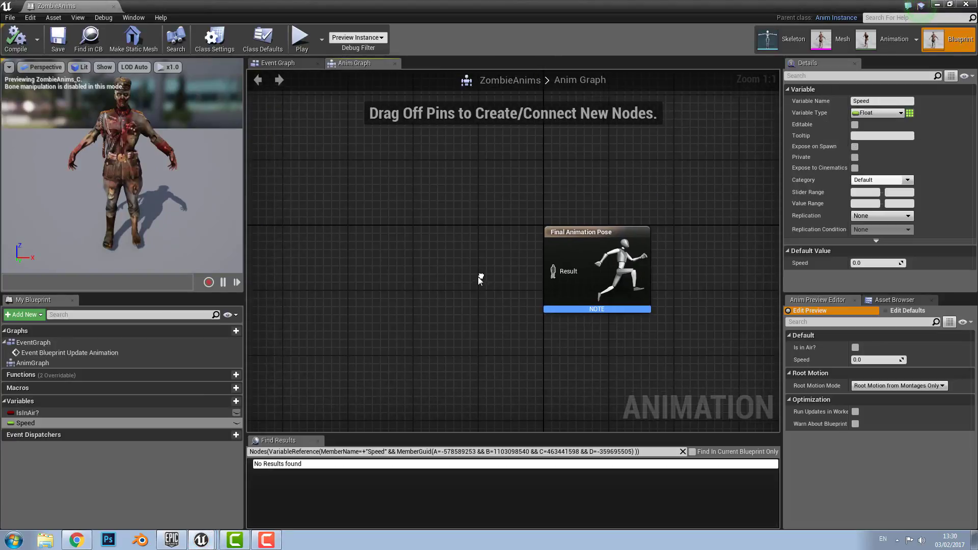
scroll(448, 277, down, 1)
right_drag(407, 276, 439, 260)
right_click(435, 258)
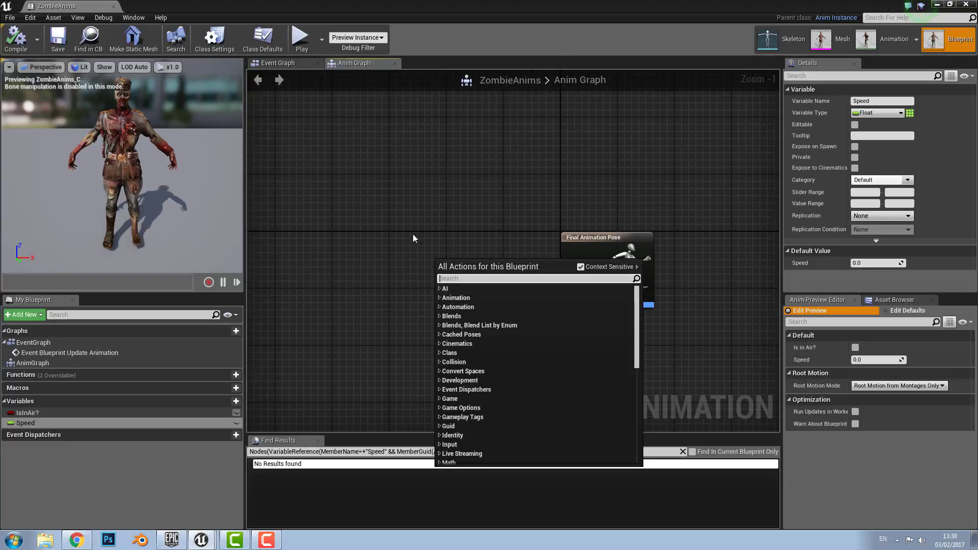
click(408, 252)
key(ctrl+v)
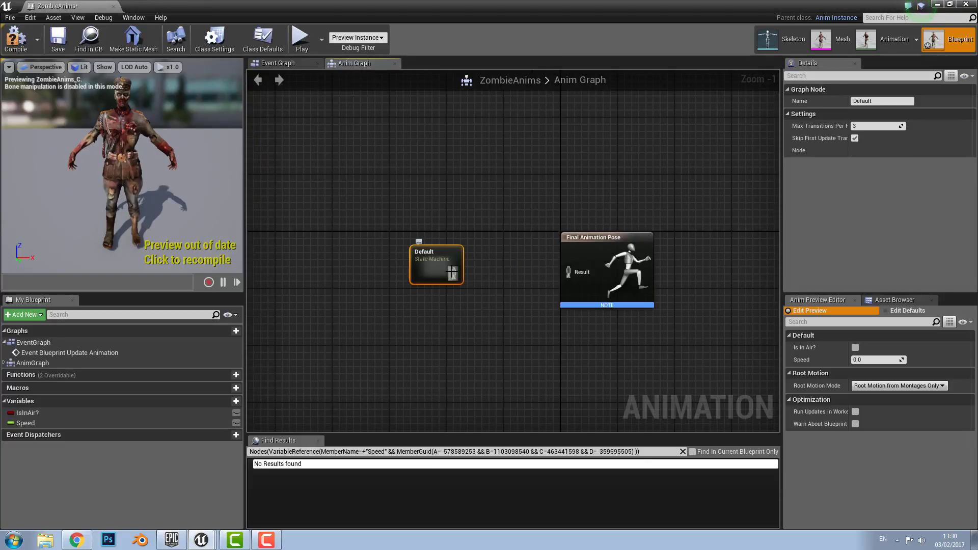
drag(554, 270, 568, 271)
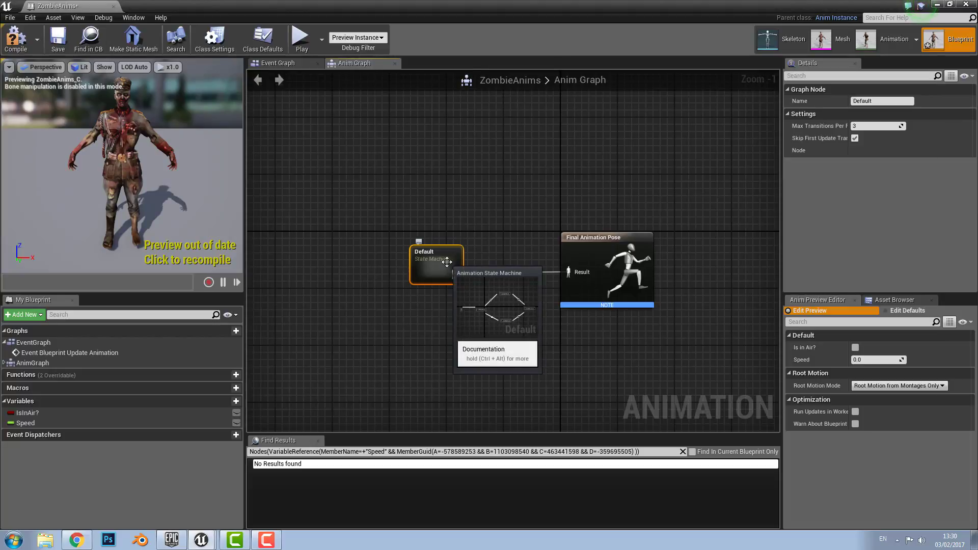
Open the Default state machine in ZombieAnims and delete the JumpStart, JumpLoop and JumpEnd states
double_click(451, 280)
right_drag(472, 345, 381, 345)
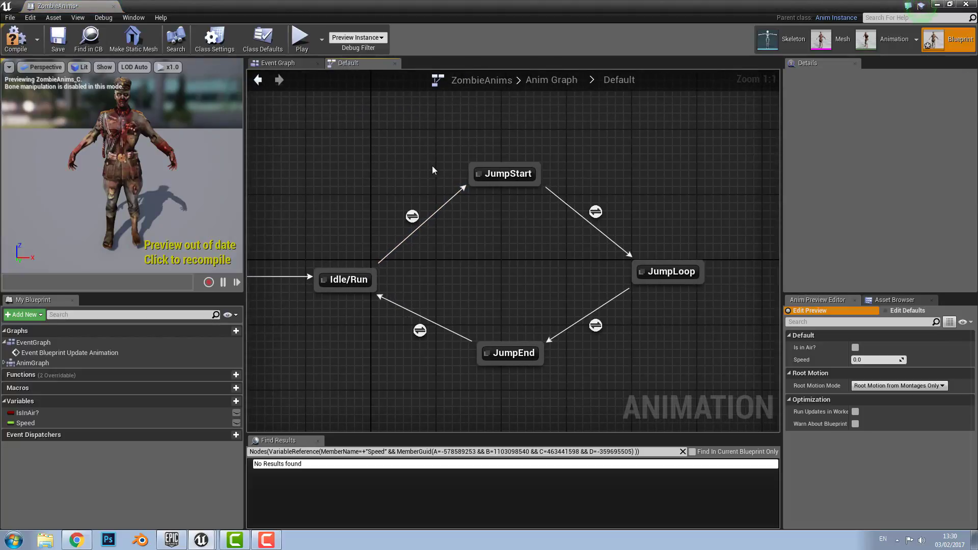
drag(432, 139, 711, 368)
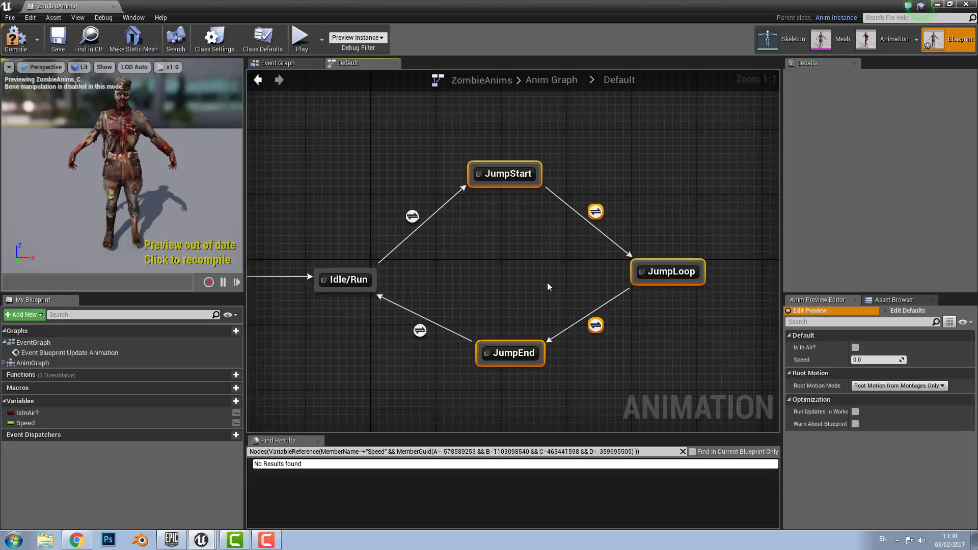
key(Delete)
right_drag(601, 268, 603, 295)
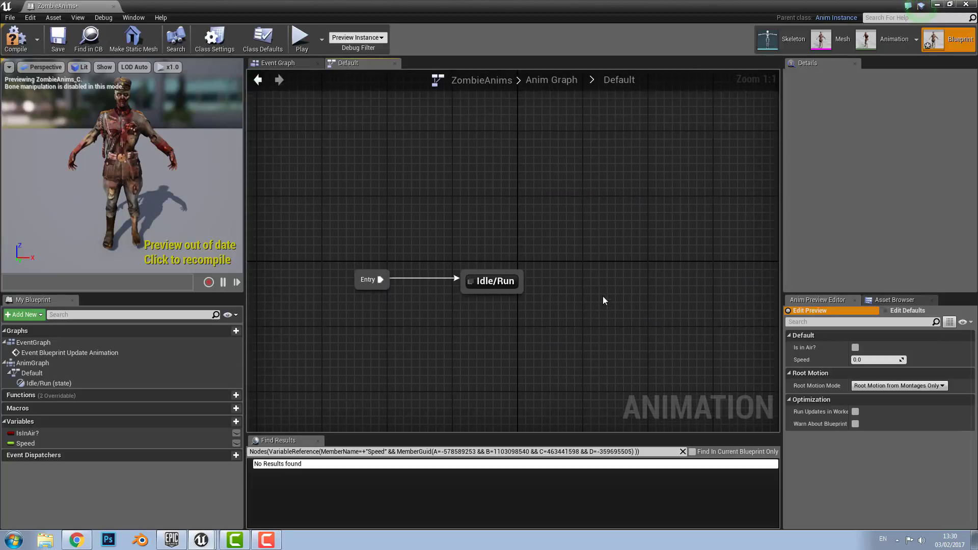
Open the Idle/Run state and delete its empty Blendspace Player node
double_click(487, 283)
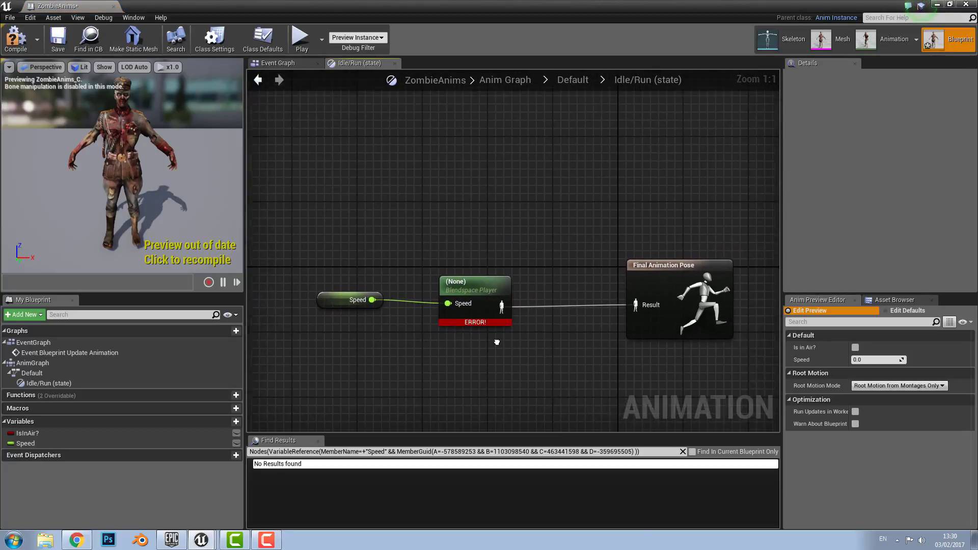
click(480, 321)
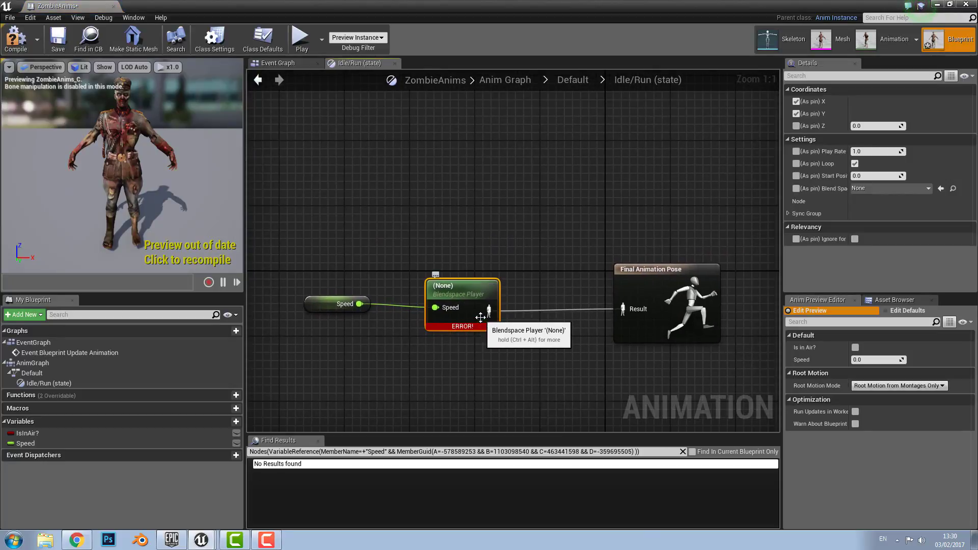
key(Delete)
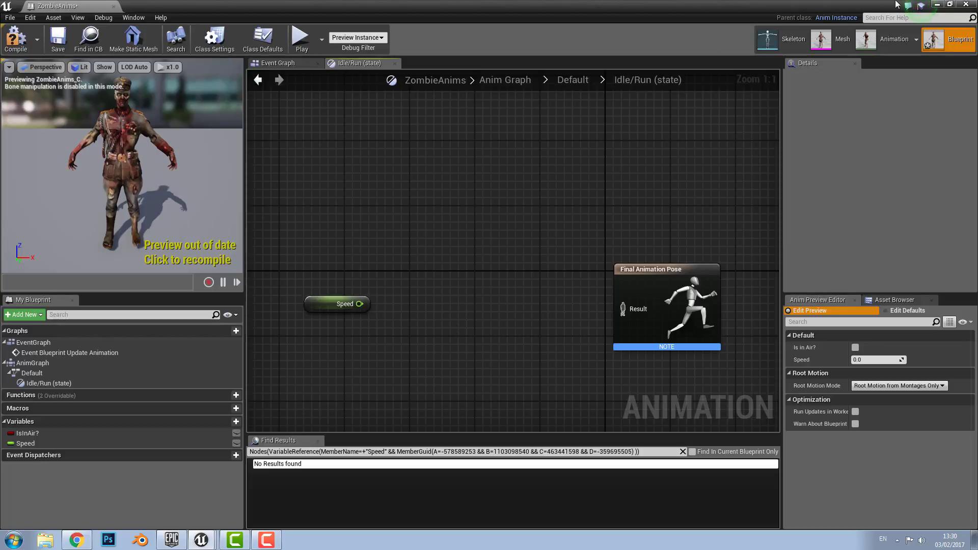
Create a 1D blend space named Idle_Walk_Run for Warzombie_F_Pedroso_Skeleton in the Zombie folder and save all modified assets
click(938, 7)
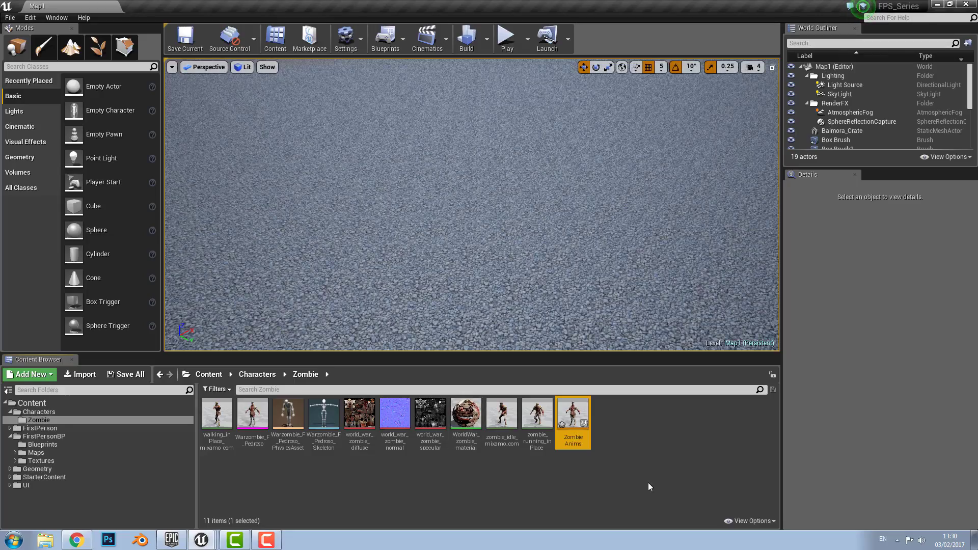
right_click(600, 431)
mouse_move(670, 316)
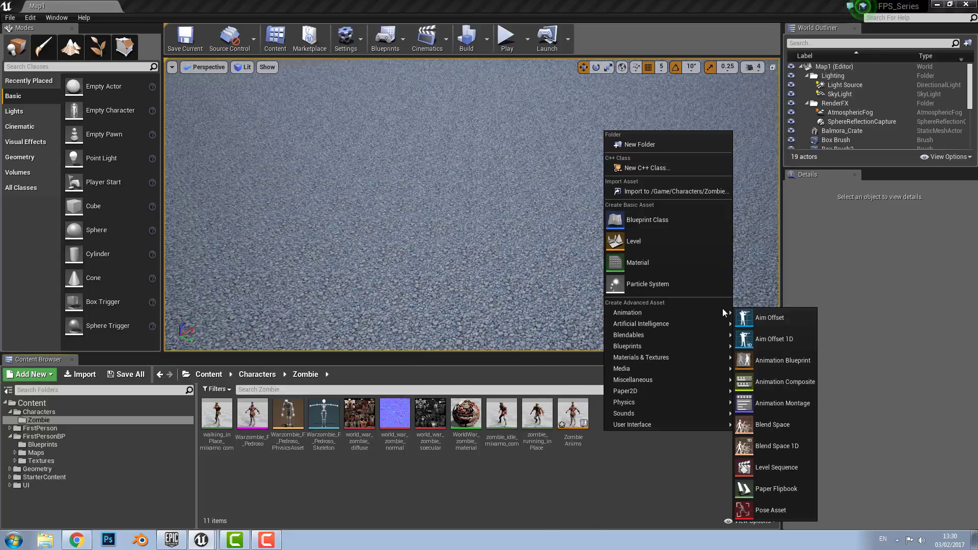
click(792, 448)
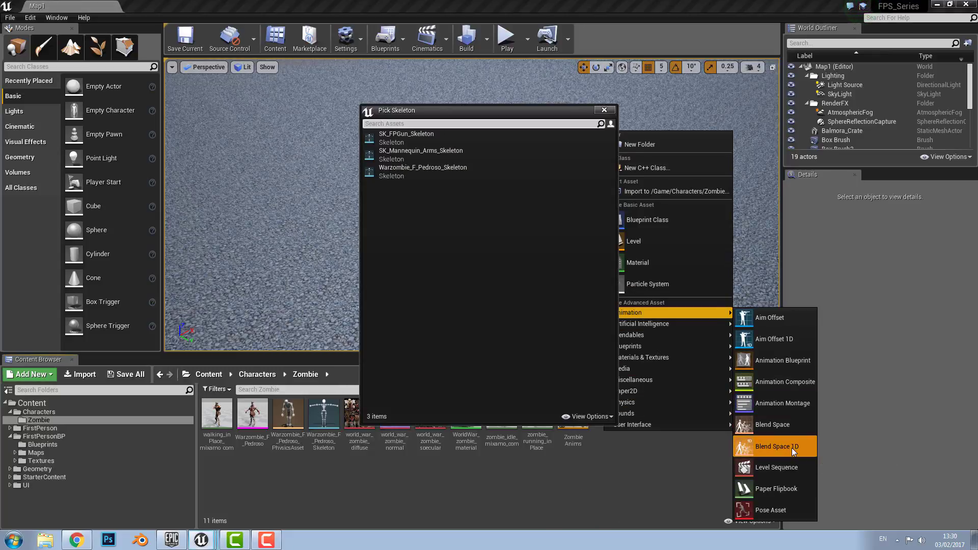
click(452, 174)
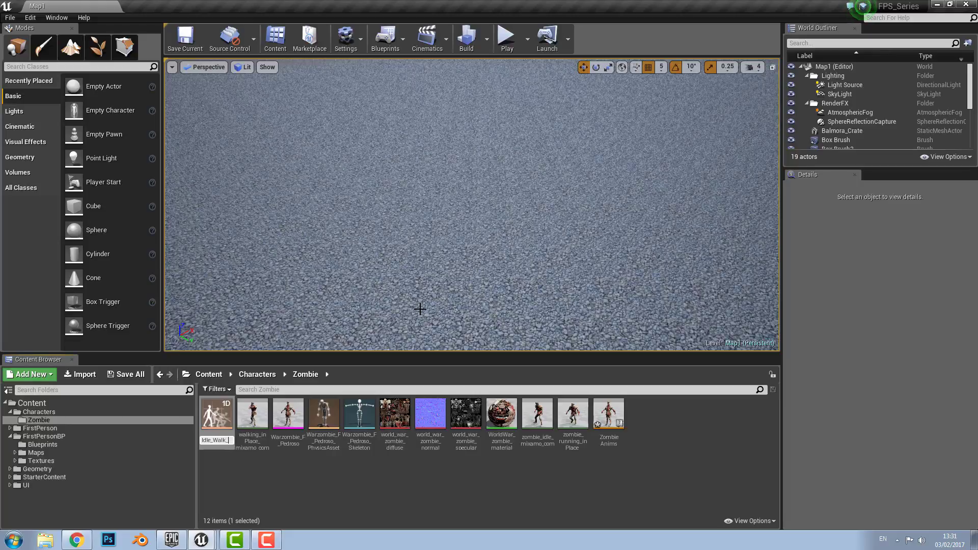
key(Return)
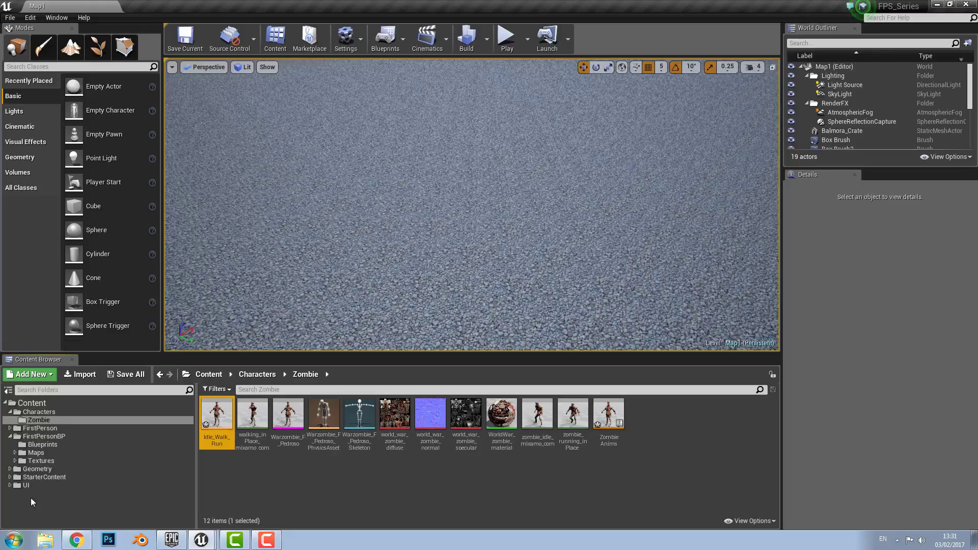
click(125, 375)
click(580, 363)
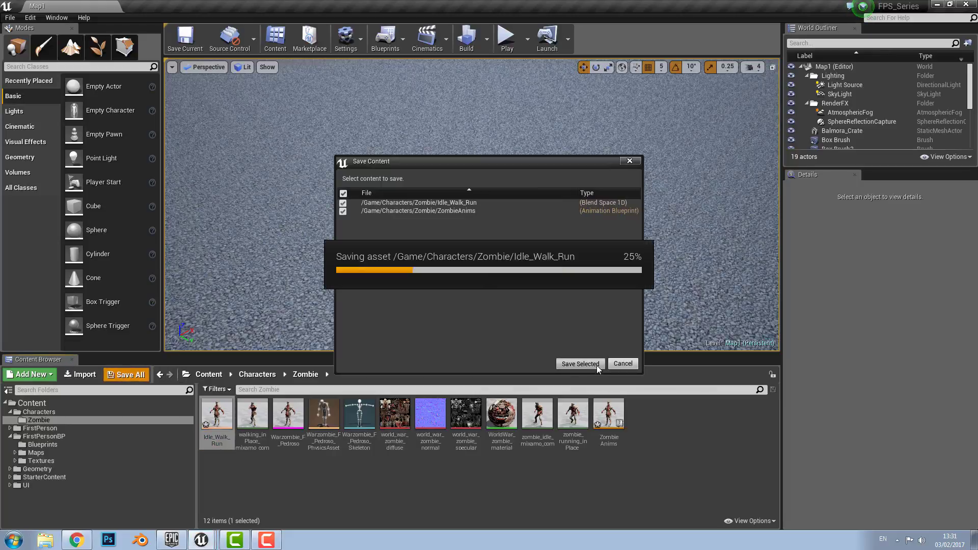
Open the Idle_Walk_Run blend space and set its sample editor to display vertically
double_click(227, 422)
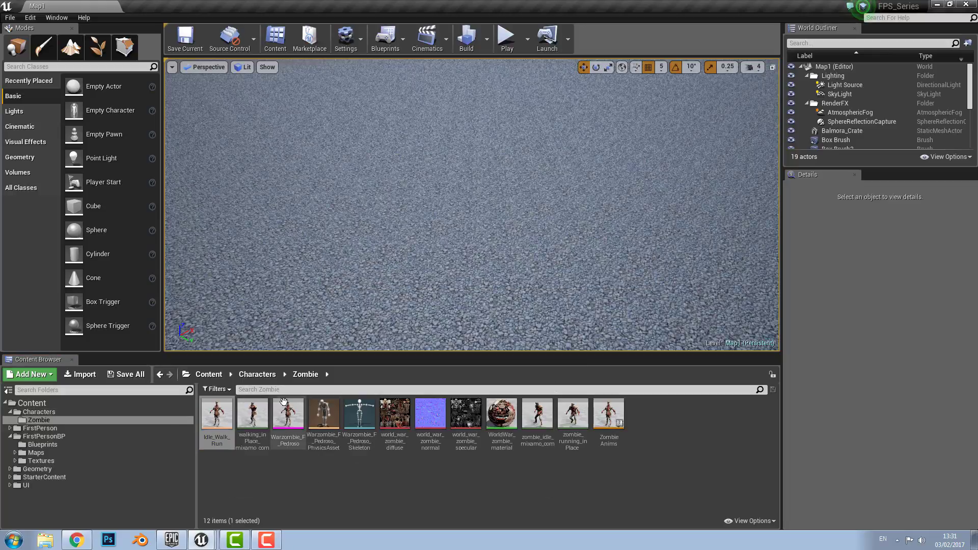
mouse_move(209, 543)
click(206, 473)
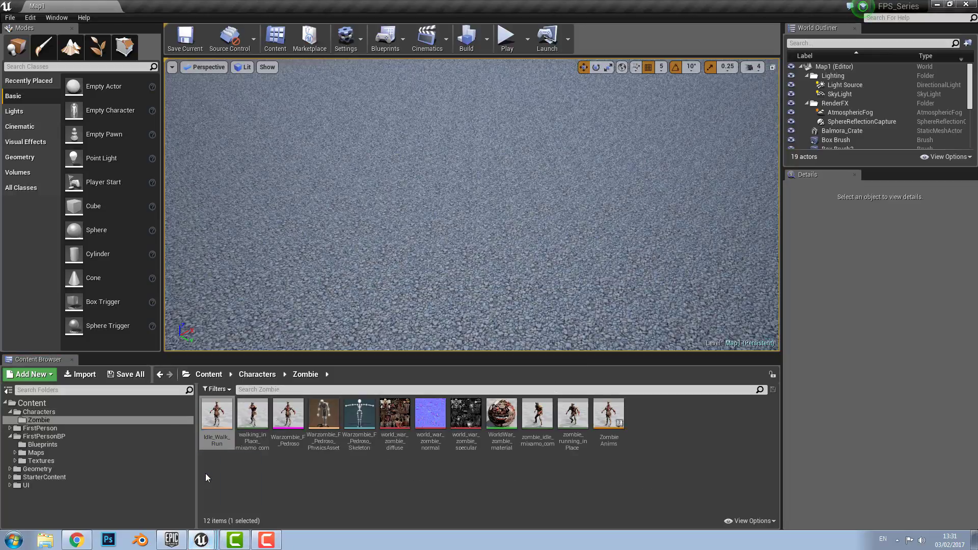
click(203, 540)
click(200, 487)
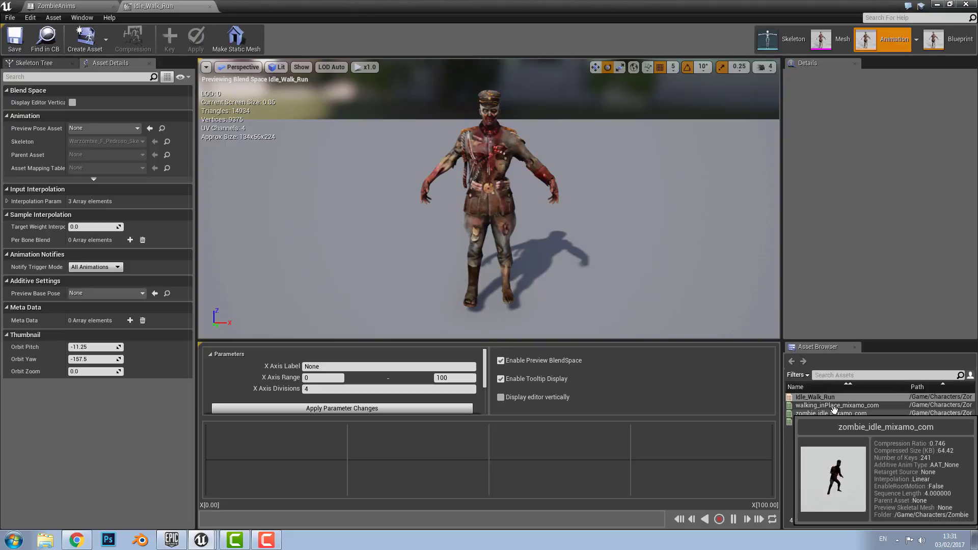
click(501, 398)
Label the blend space's X axis Speed, set its range maximum to 375 and apply the parameter changes
scroll(686, 430, down, 3)
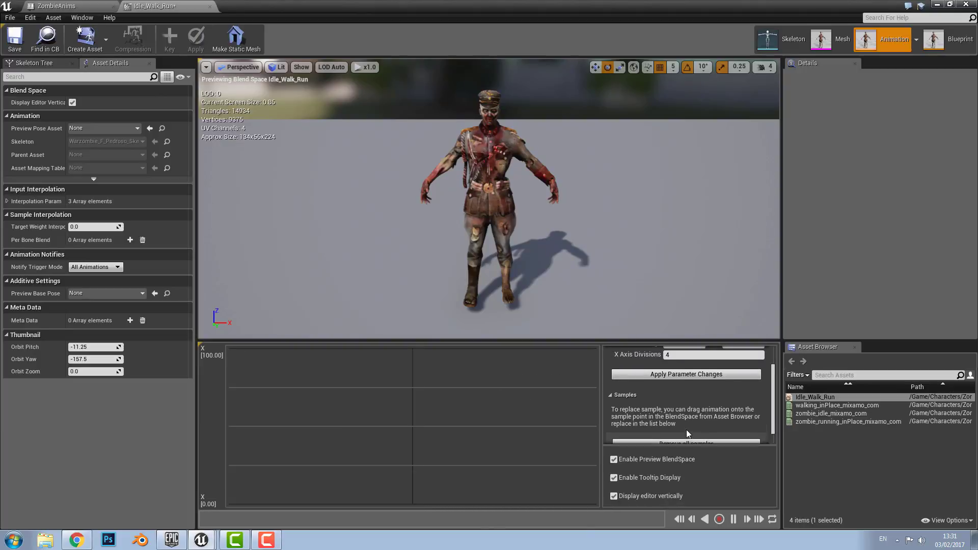
scroll(687, 430, up, 2)
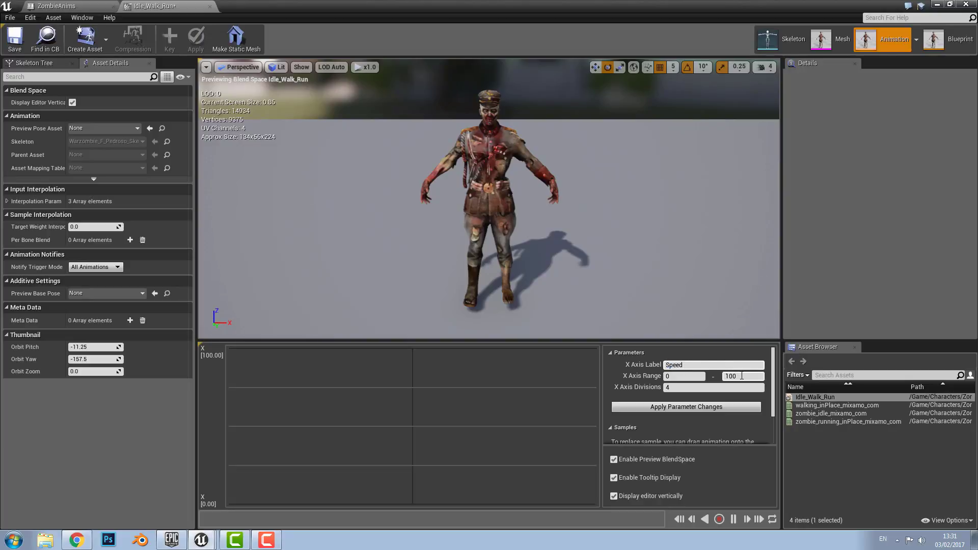
click(717, 407)
click(841, 467)
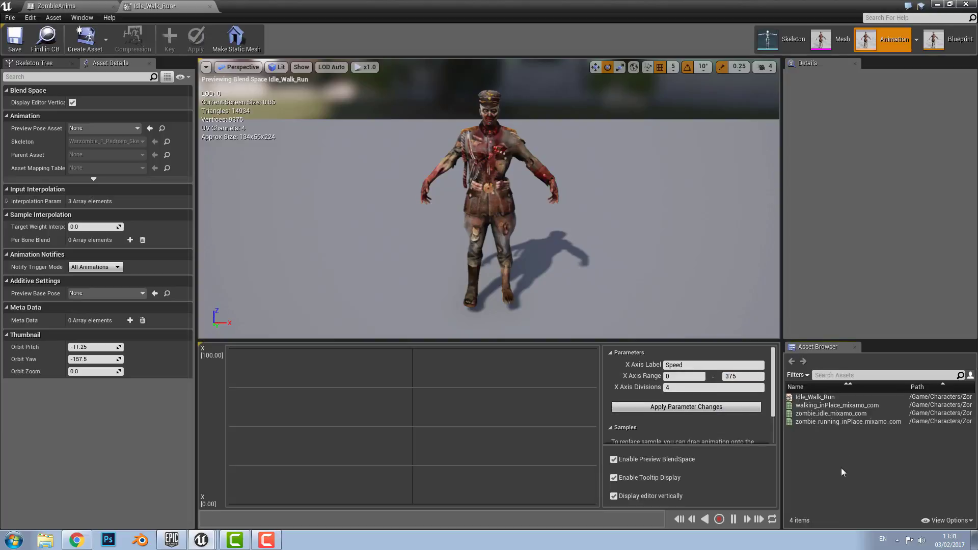
click(732, 406)
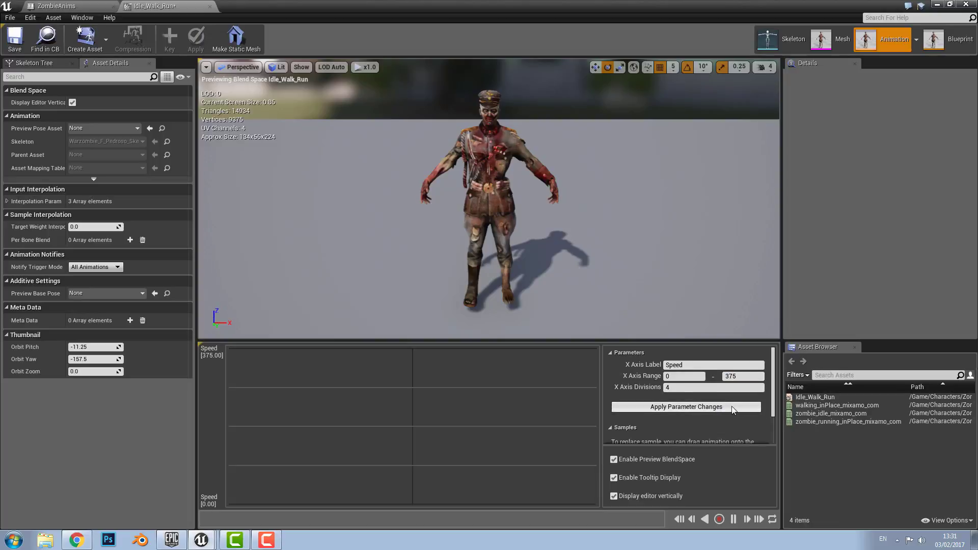
Enable root motion on the walking_inPlace, zombie_idle and zombie_running_inPlace animations
double_click(806, 406)
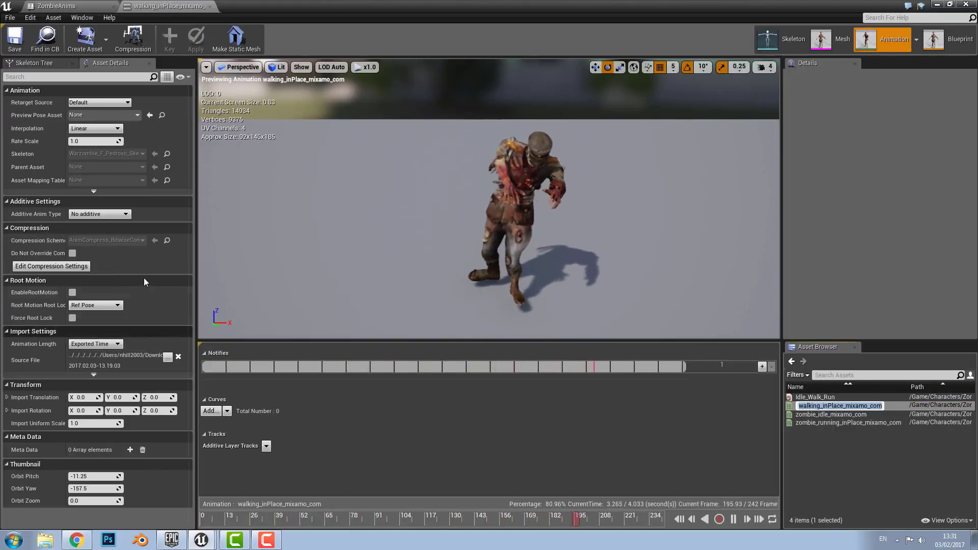
click(73, 292)
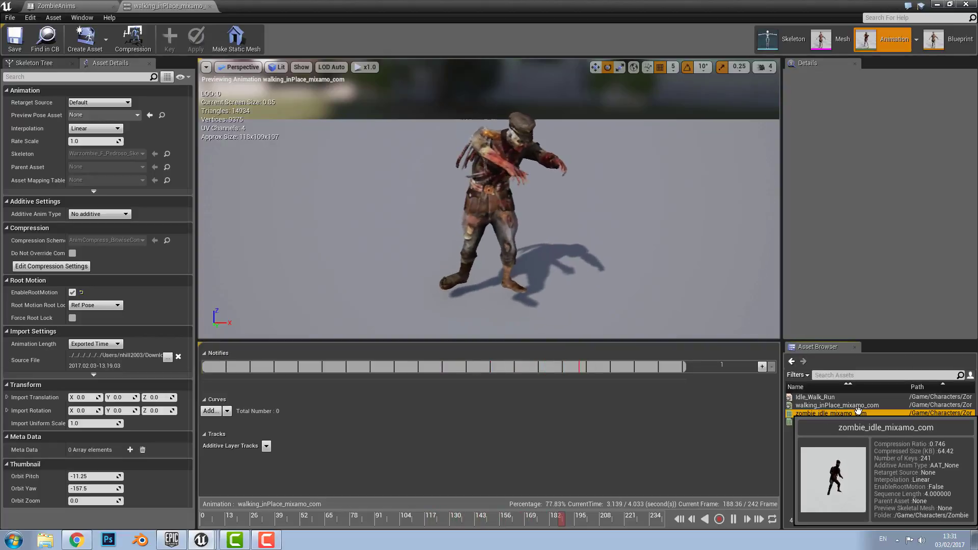
double_click(857, 414)
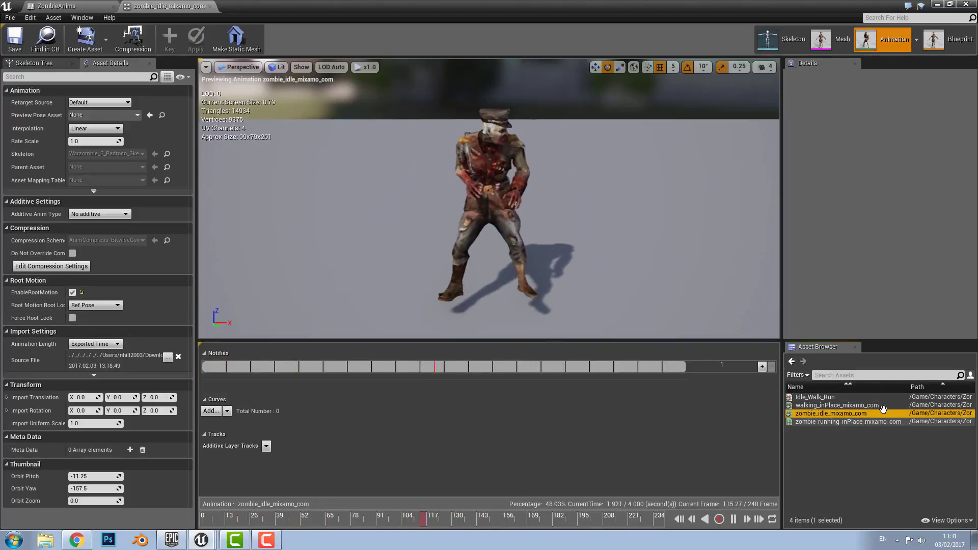
double_click(848, 421)
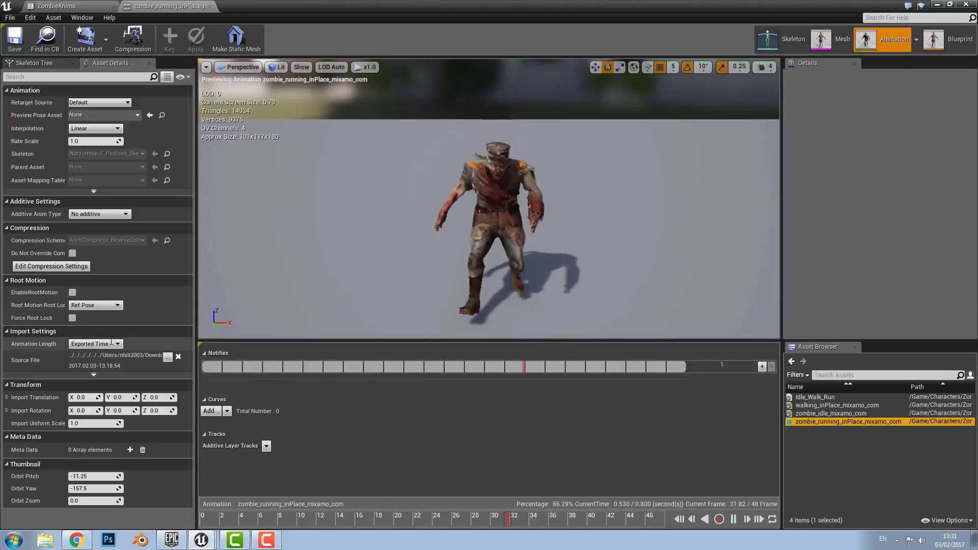
click(75, 292)
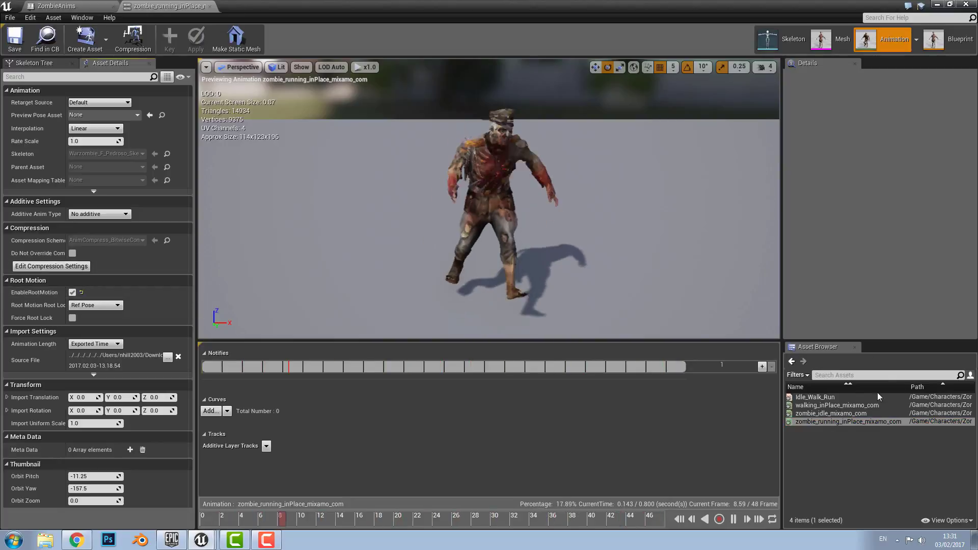
In Idle_Walk_Run, place the zombie_idle animation at Speed 0 and zombie_running_inPlace at Speed 375
double_click(849, 396)
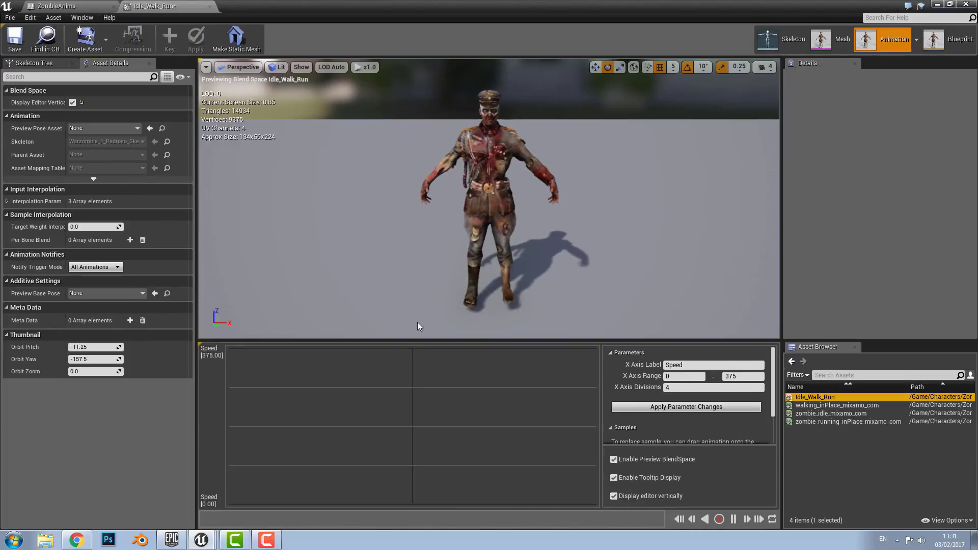
click(840, 414)
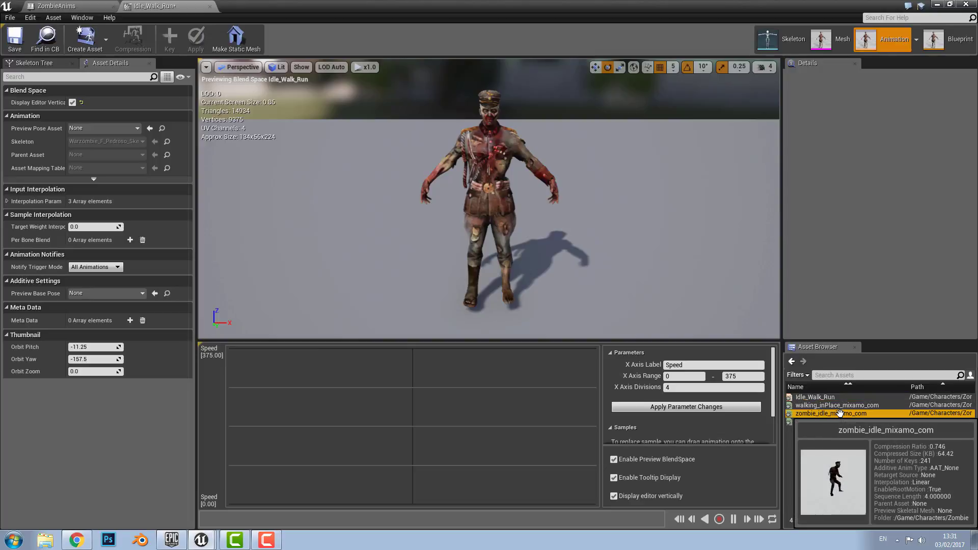
drag(840, 413, 411, 505)
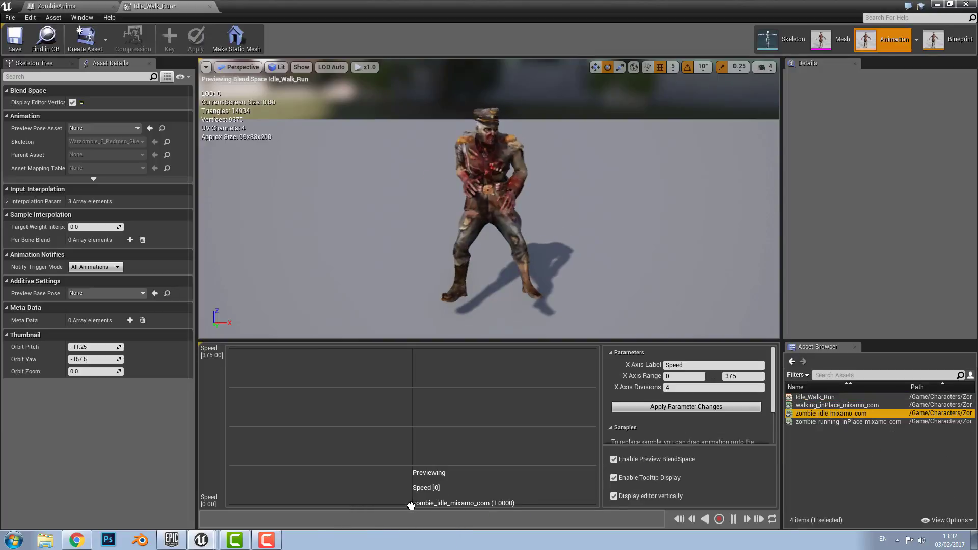
mouse_move(839, 423)
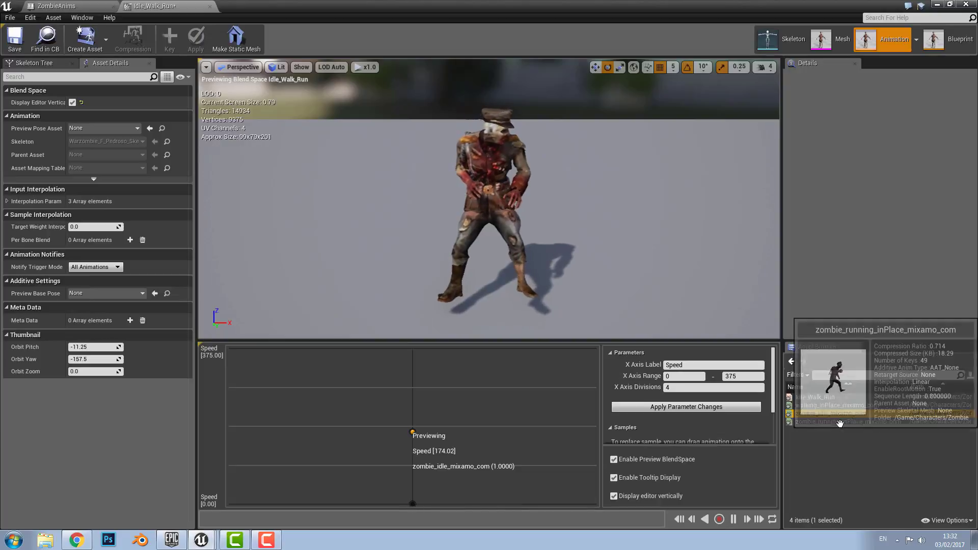
drag(839, 424, 411, 348)
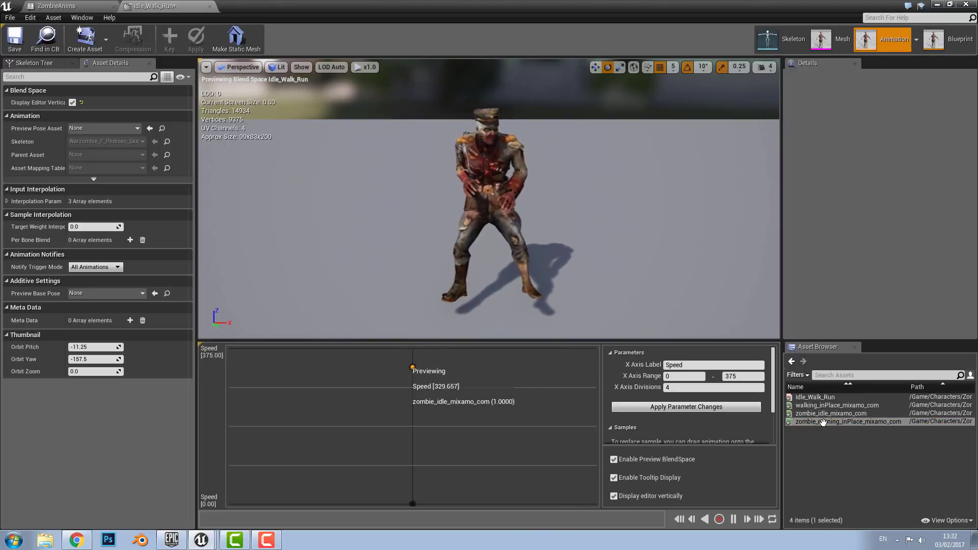
mouse_move(823, 421)
drag(824, 421, 413, 351)
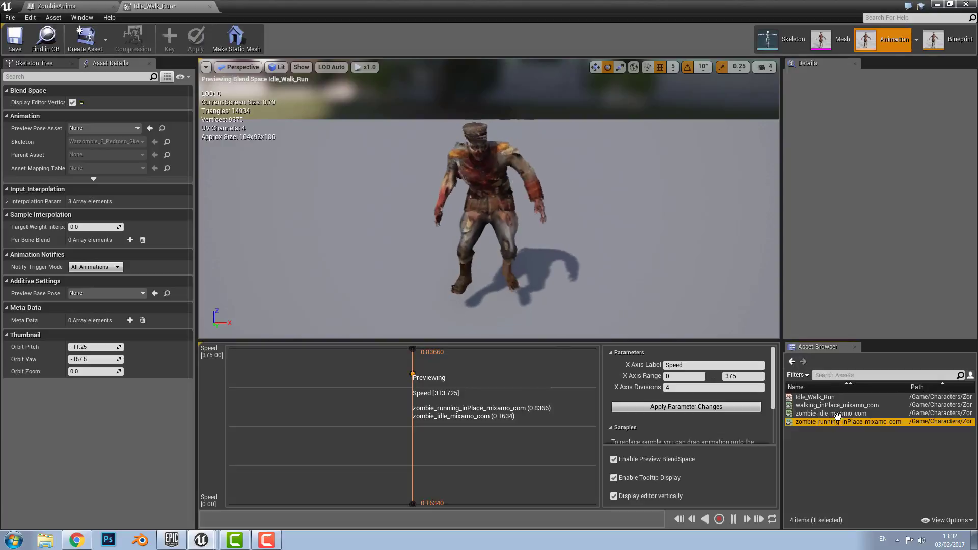
Place the walking_inPlace animation on the first division above Speed 0, save the blend space and close its editor
mouse_move(840, 412)
drag(837, 405, 414, 467)
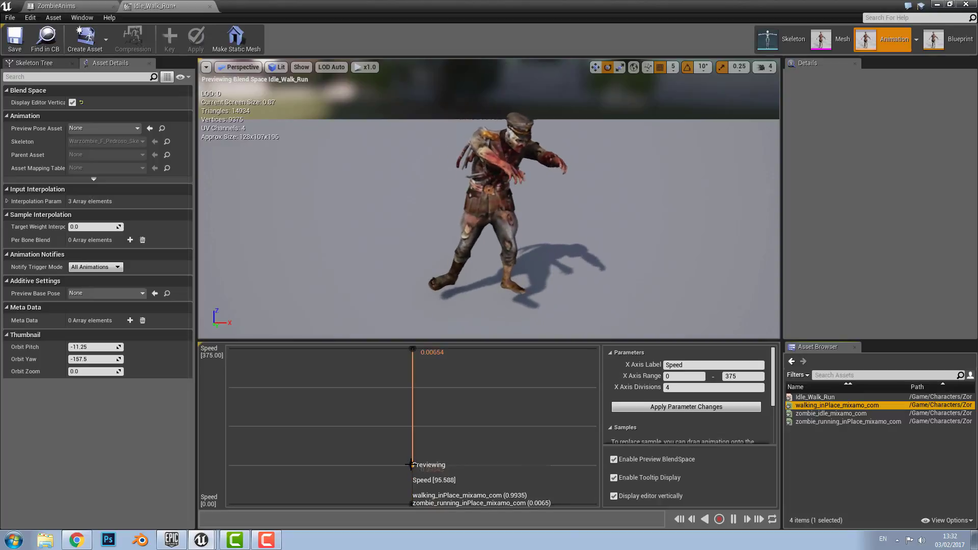
click(852, 447)
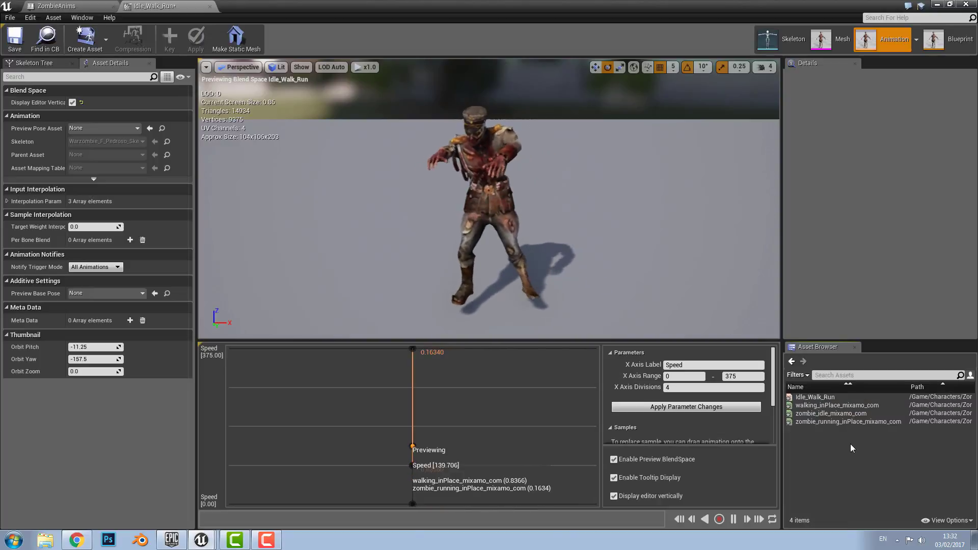
key(ctrl+s)
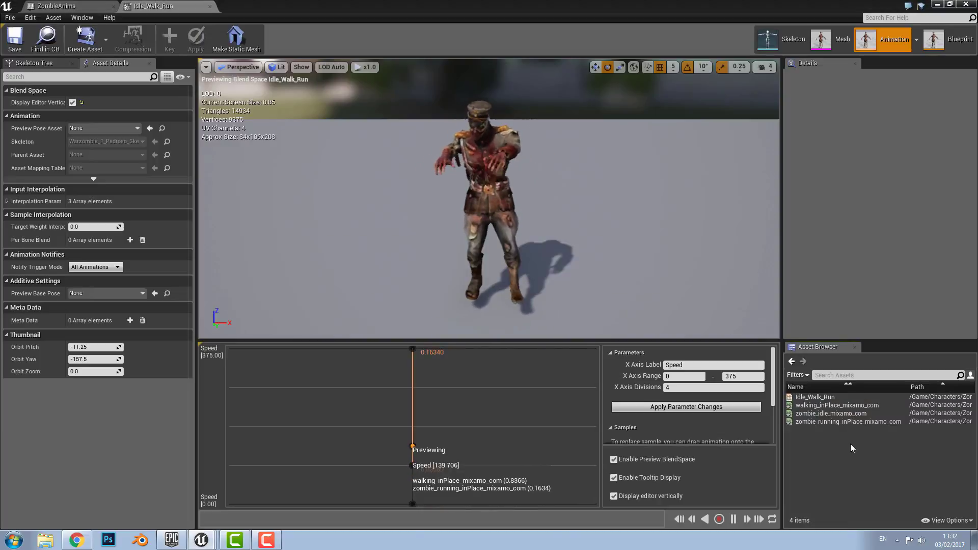
click(965, 5)
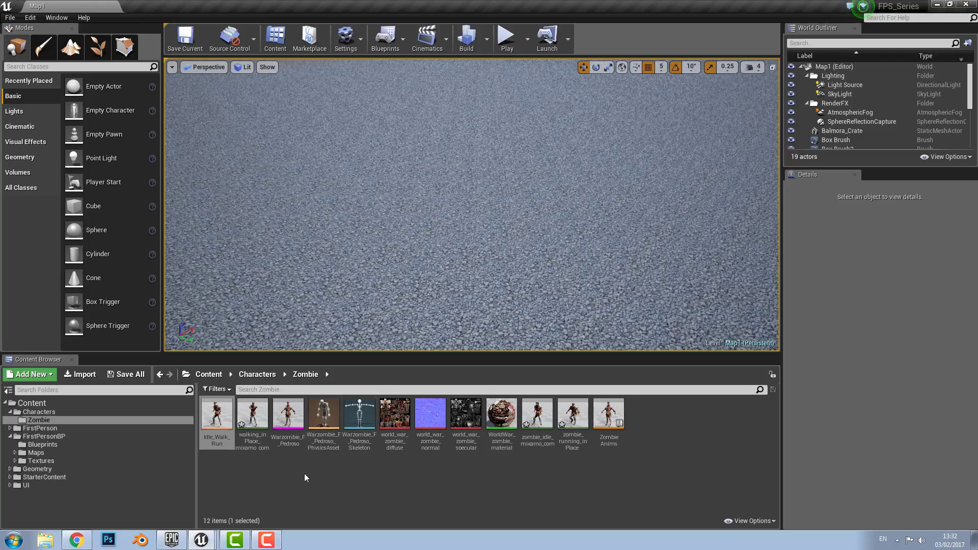
Reopen ZombieAnims and add an Idle_Walk_Run Blendspace Player node inside the Idle/Run state of the Default state machine
click(202, 540)
click(260, 474)
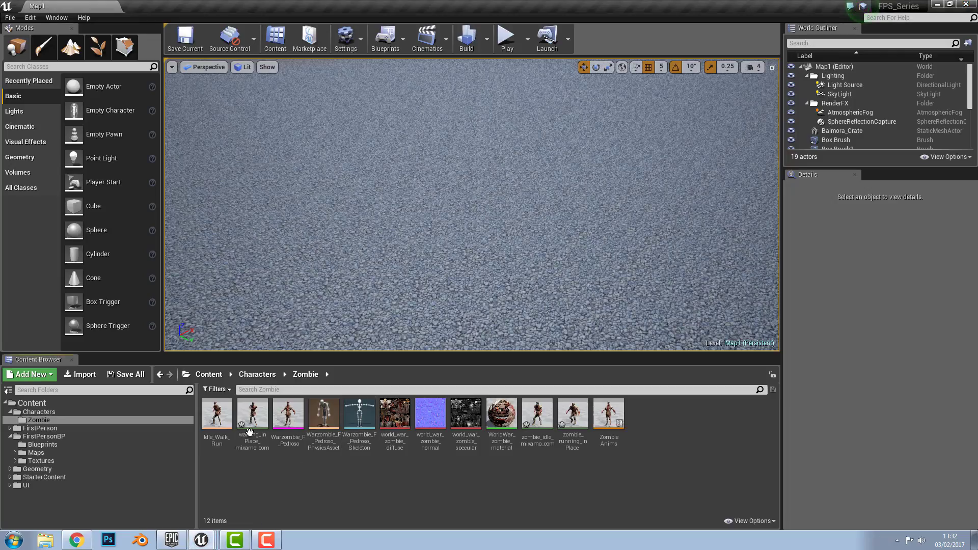
double_click(611, 417)
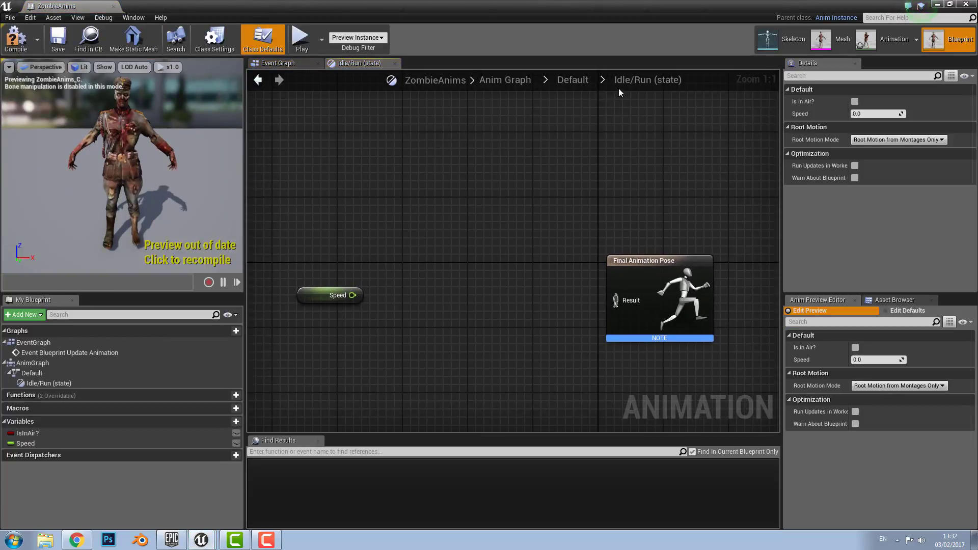
click(516, 83)
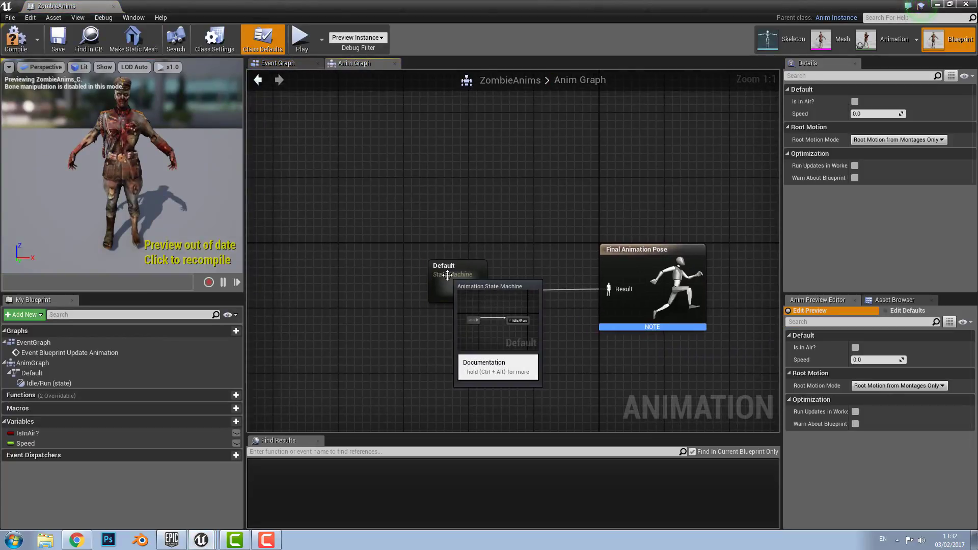
double_click(454, 278)
double_click(594, 260)
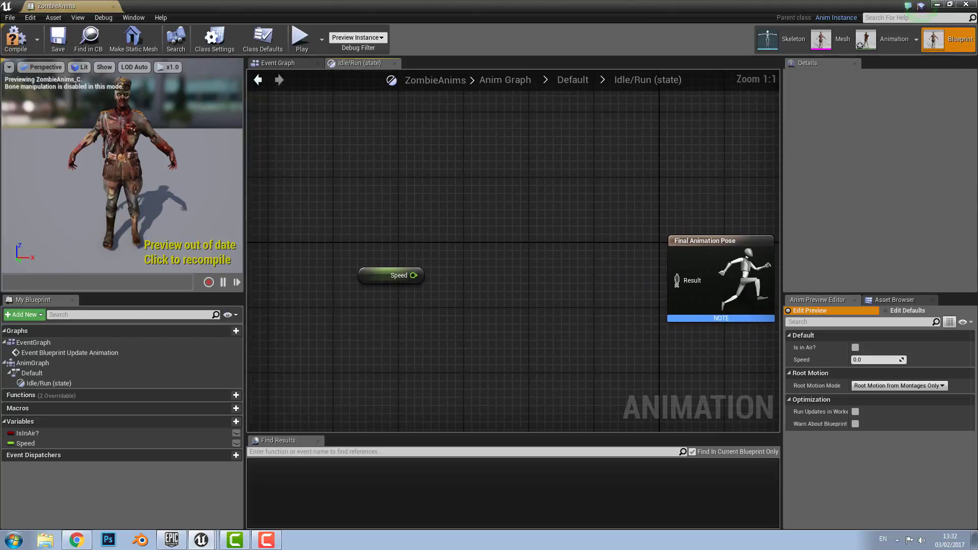
right_click(469, 301)
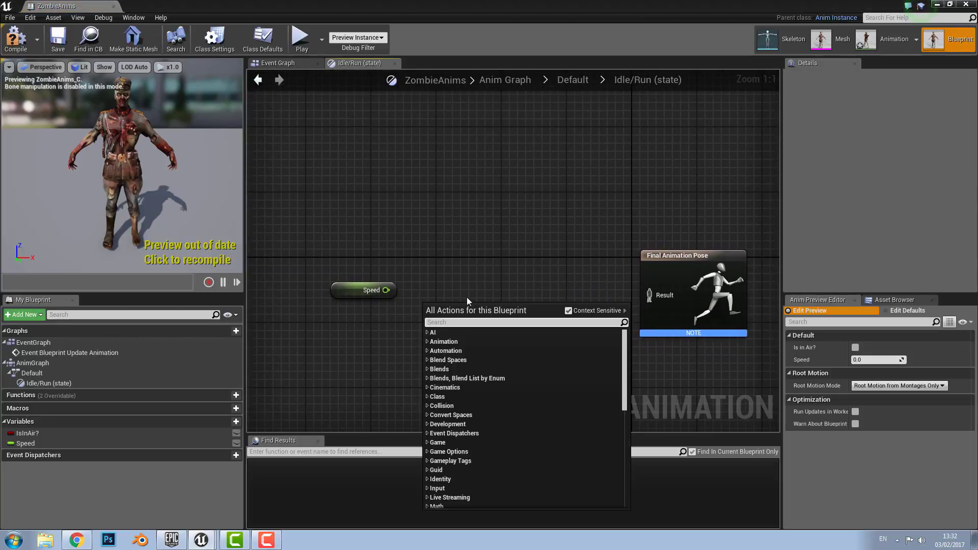
text(walk)
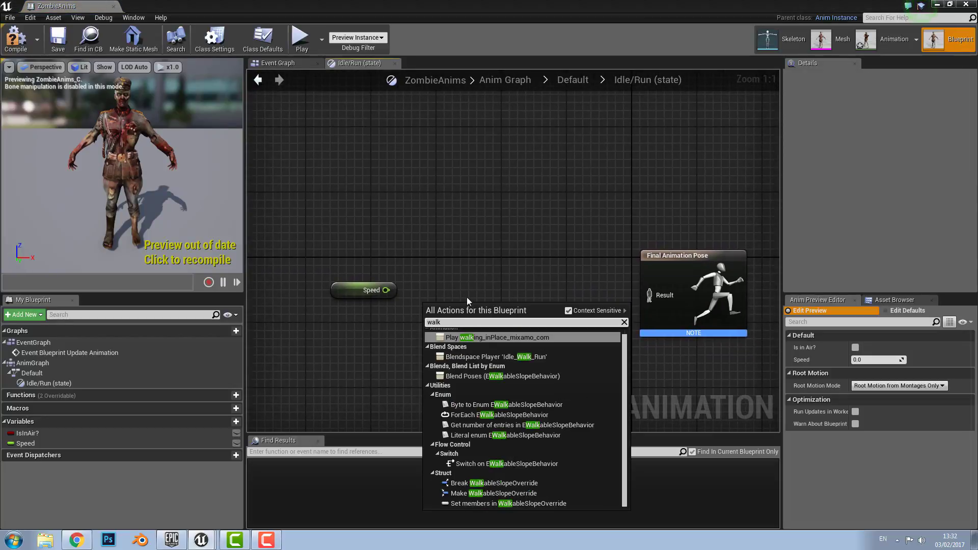
click(520, 356)
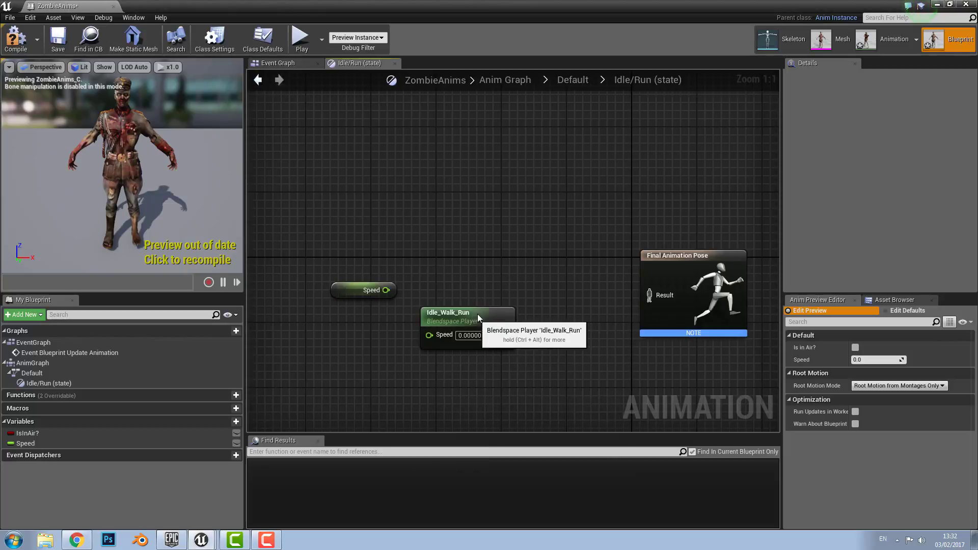
Connect Speed to the Idle_Walk_Run player and its pose output to Final Animation Pose, compile and save ZombieAnims, and return to the level editor
drag(478, 314, 524, 273)
drag(386, 290, 652, 301)
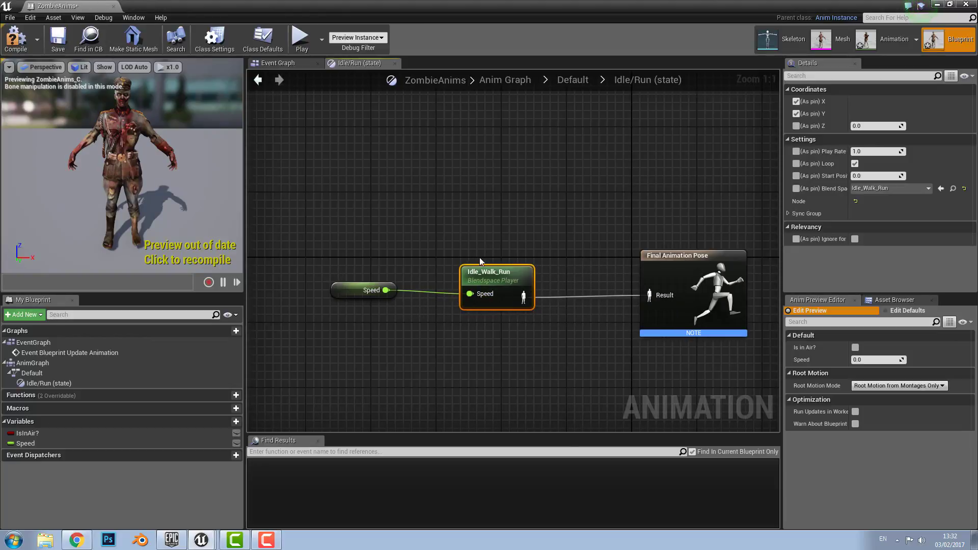
click(15, 38)
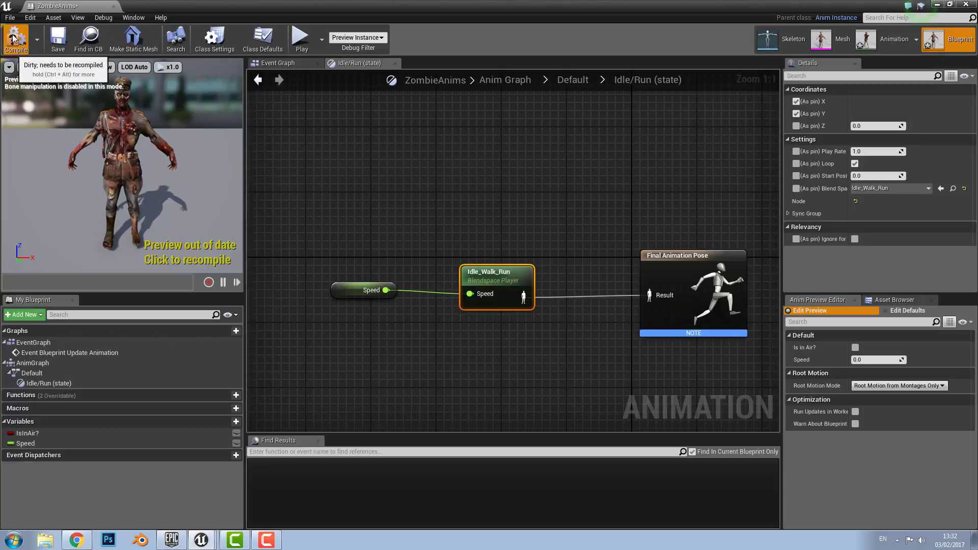
click(56, 36)
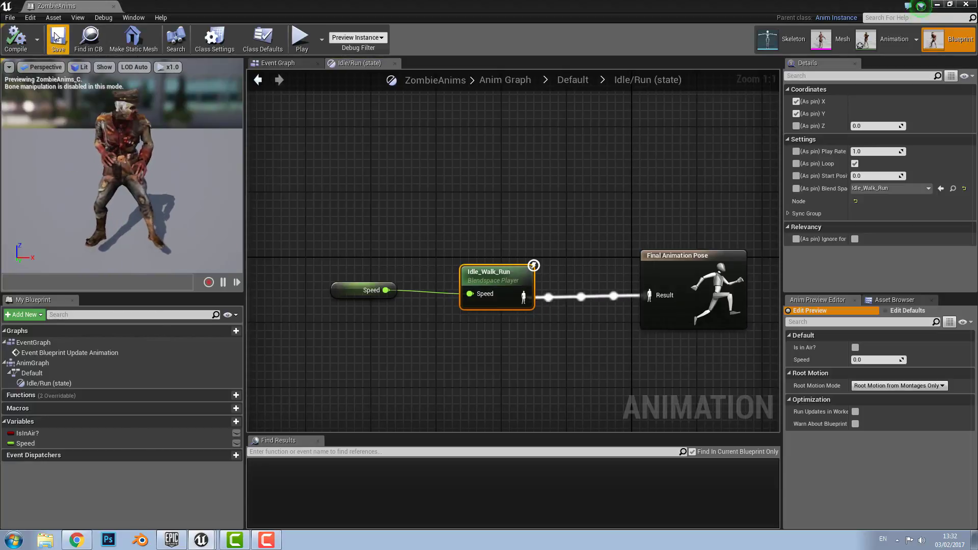
click(940, 4)
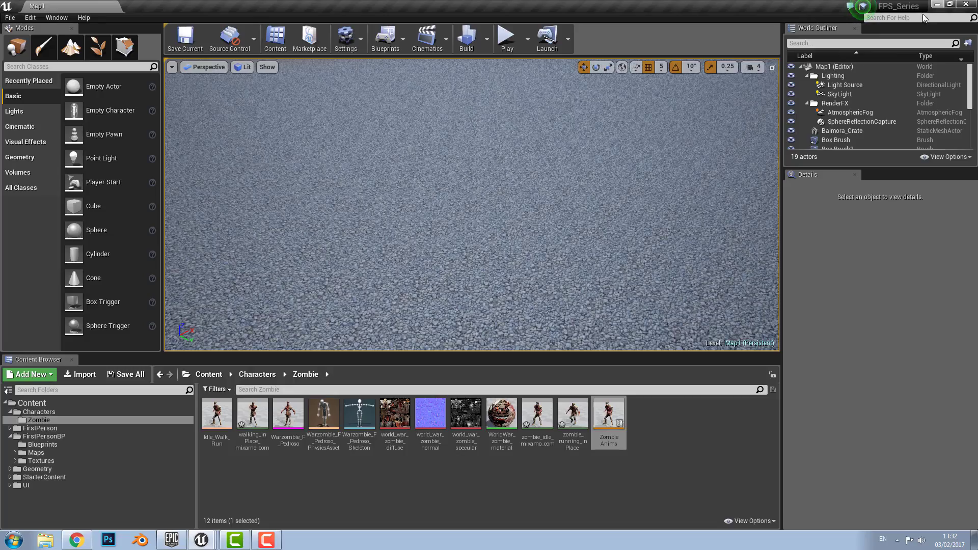
Select the zombie_idle_mixamo_com animation in the Zombie folder
scroll(474, 233, down, 5)
mouse_move(491, 219)
right_down()
mouse_move(510, 201)
mouse_move(491, 209)
mouse_move(491, 230)
right_up()
scroll(491, 219, up, 3)
scroll(491, 219, up, 6)
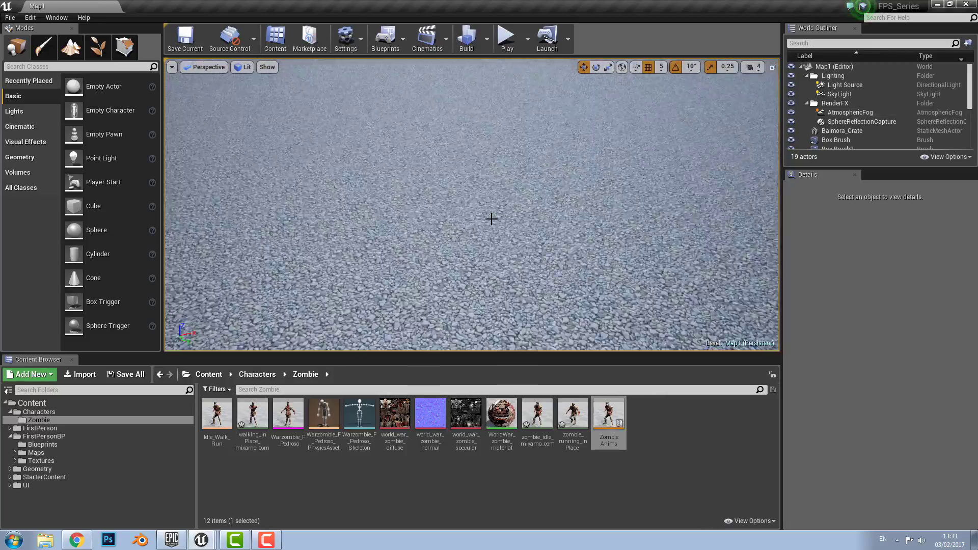
scroll(492, 220, down, 4)
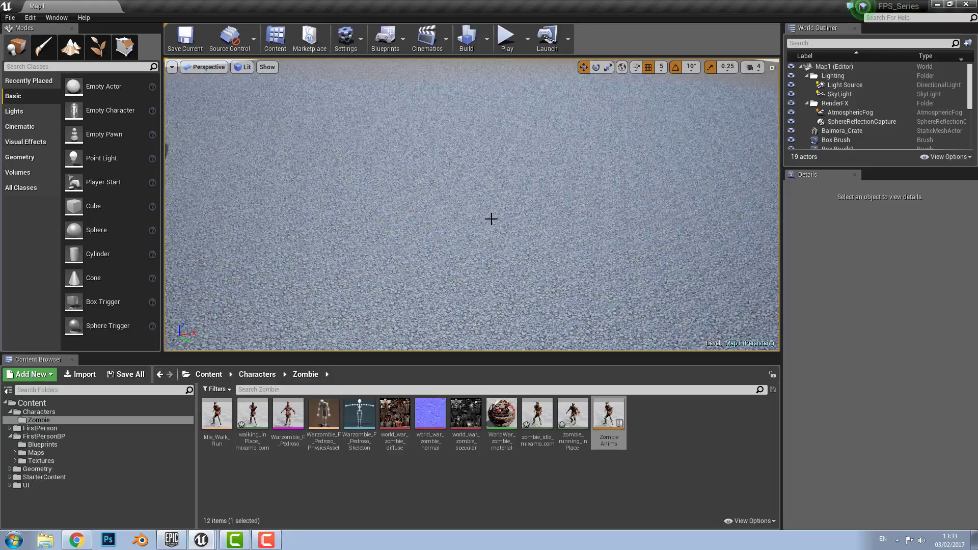
click(534, 439)
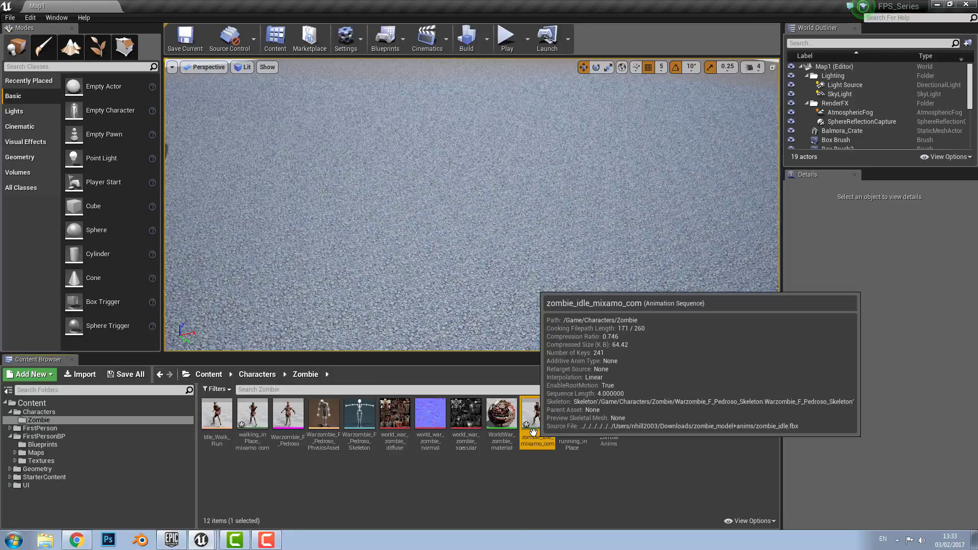